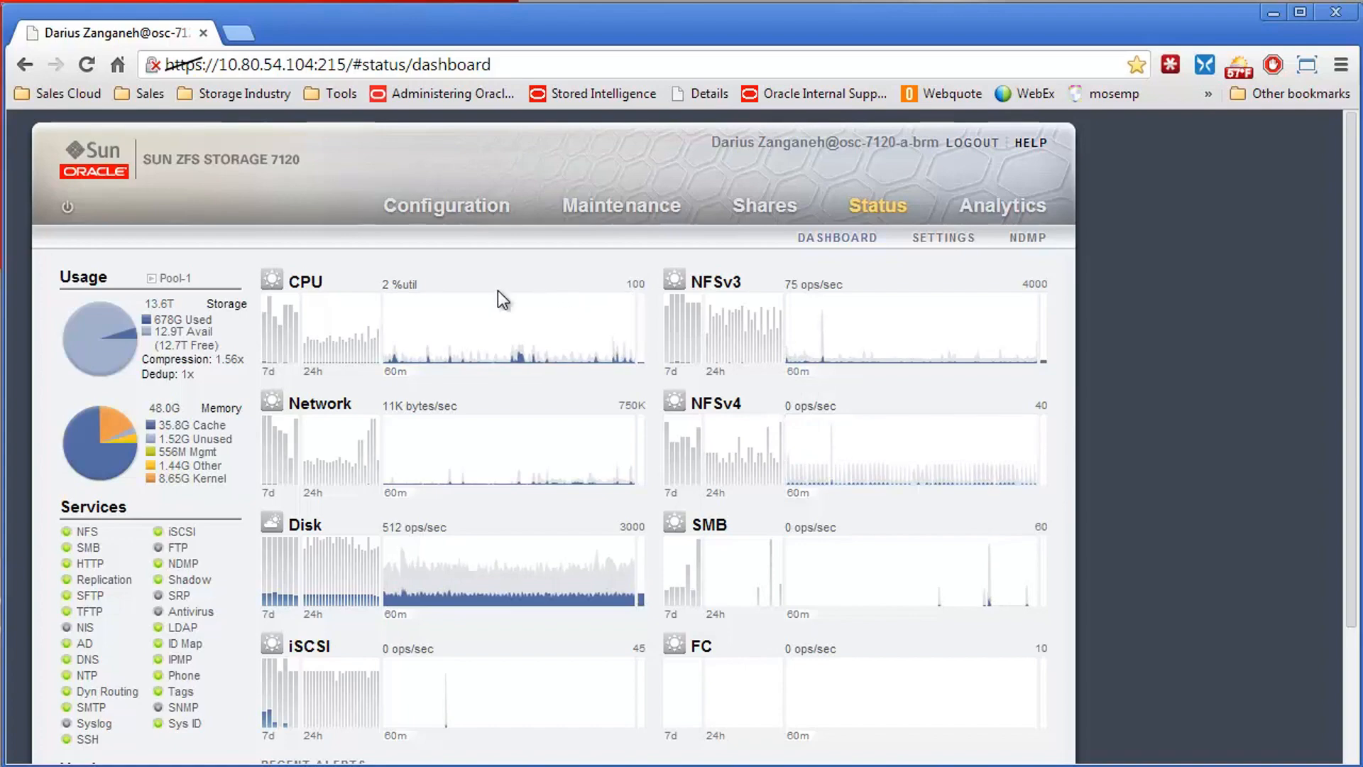
Step: Open the Remote Replication service and view the form for adding a replication target, closing it without adding one
{"action": "left_click", "coordinate": [121, 579]}
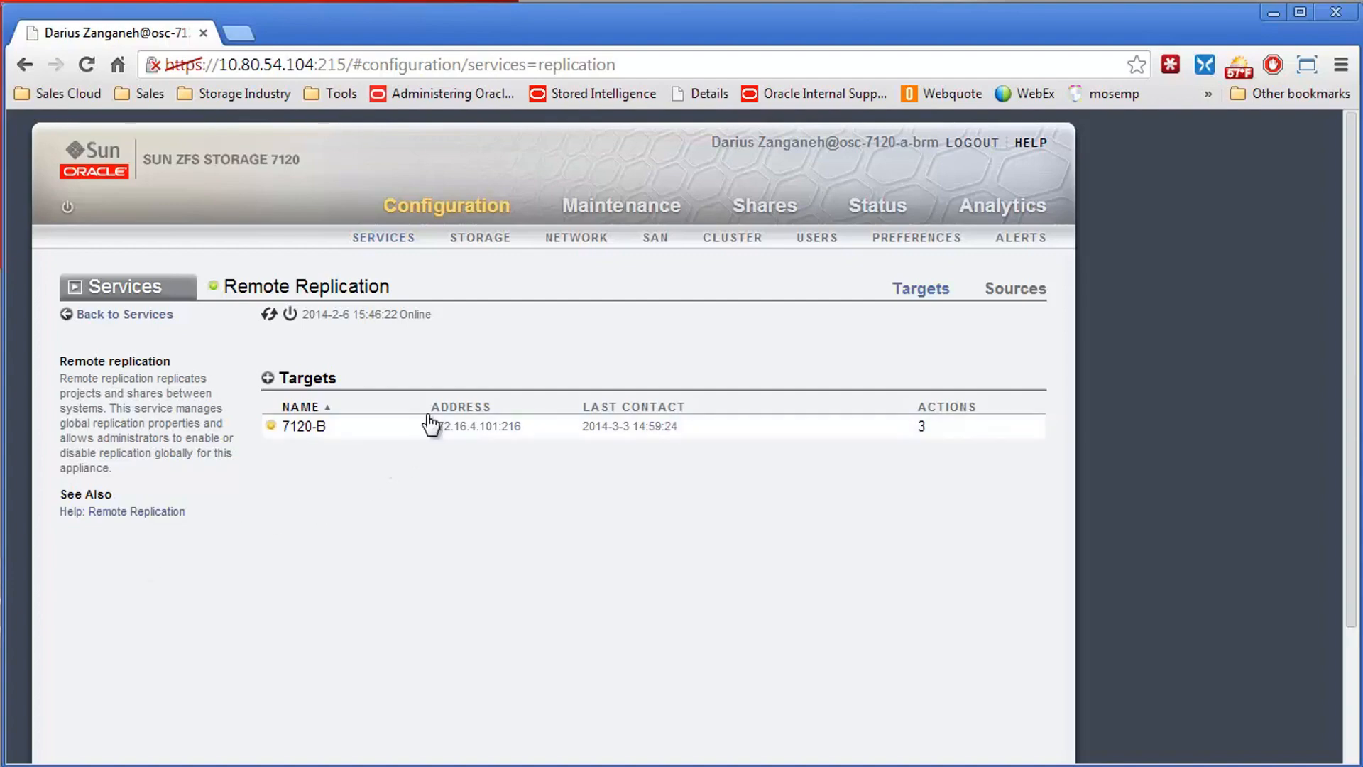
{"action": "mouse_move", "coordinate": [428, 424]}
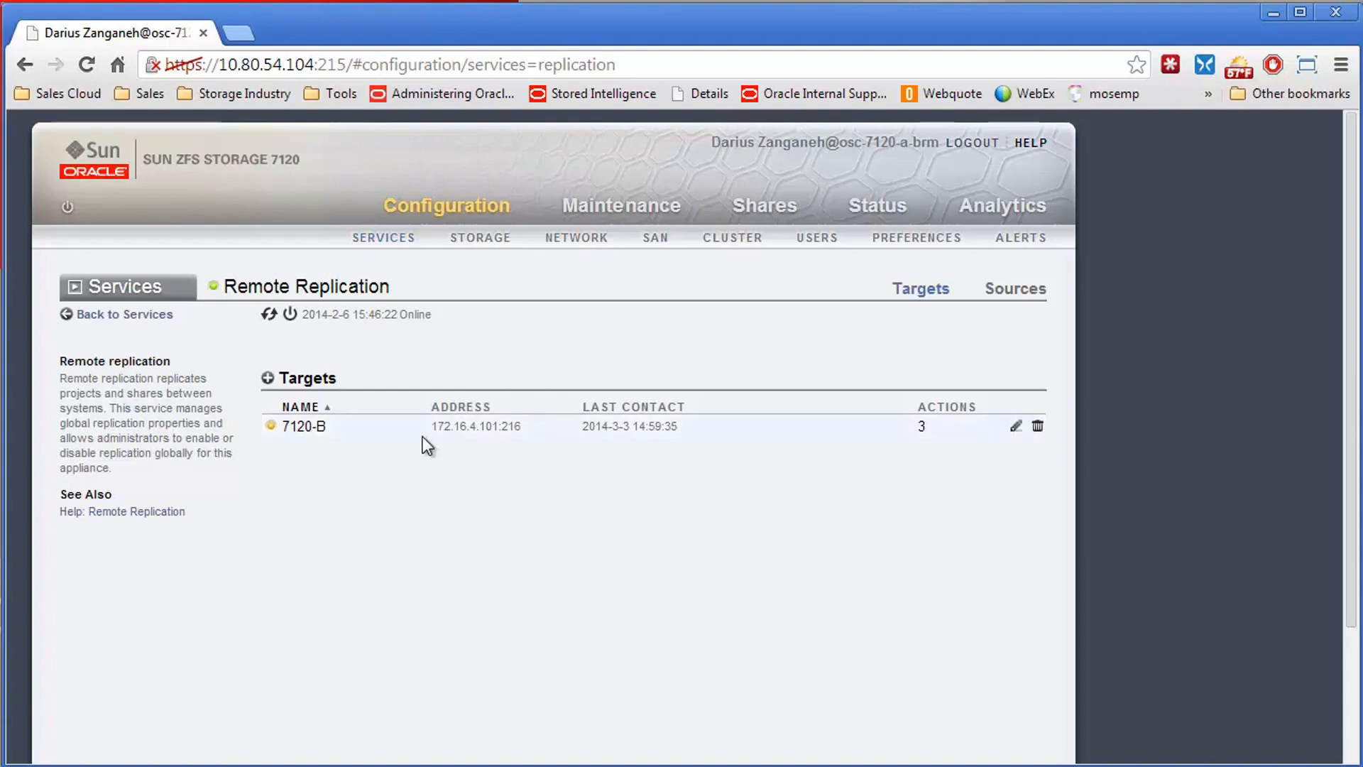
{"action": "left_click", "coordinate": [267, 378]}
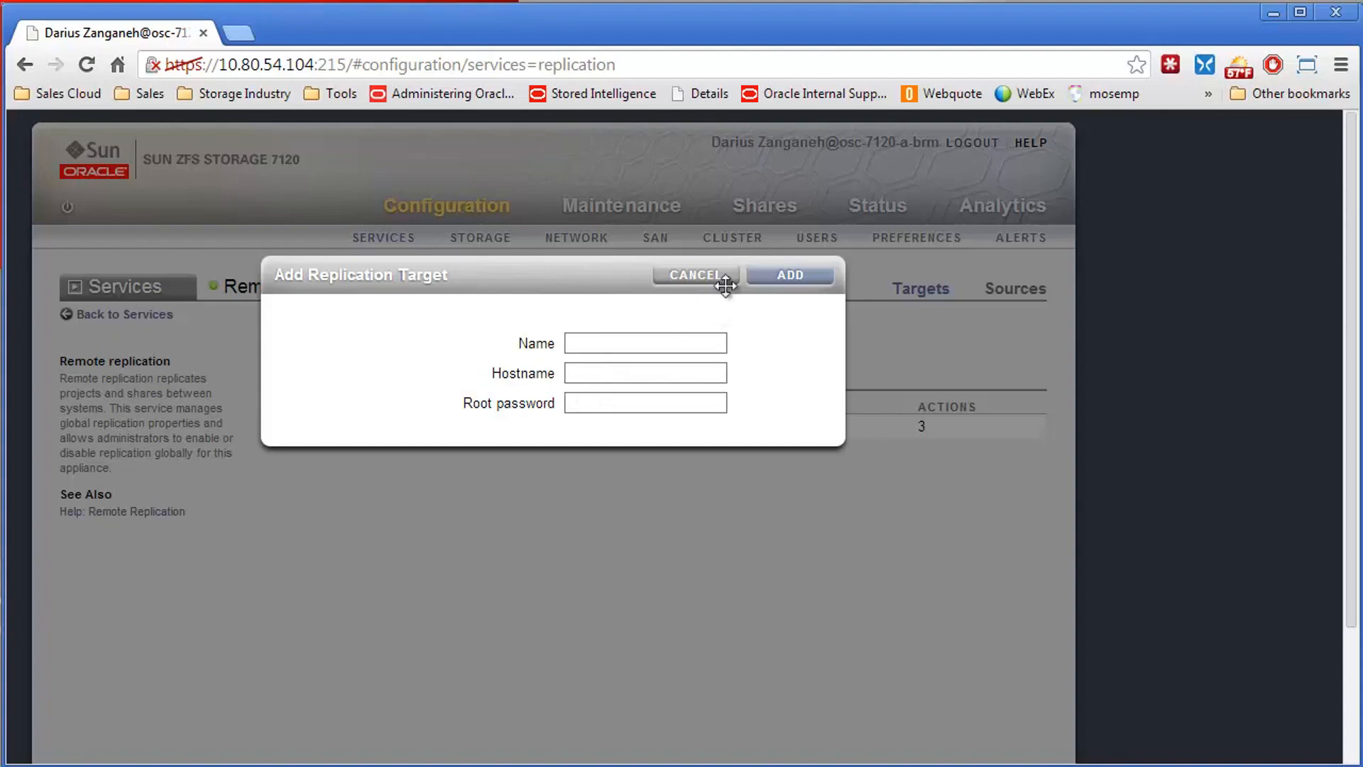
{"action": "left_click", "coordinate": [696, 276]}
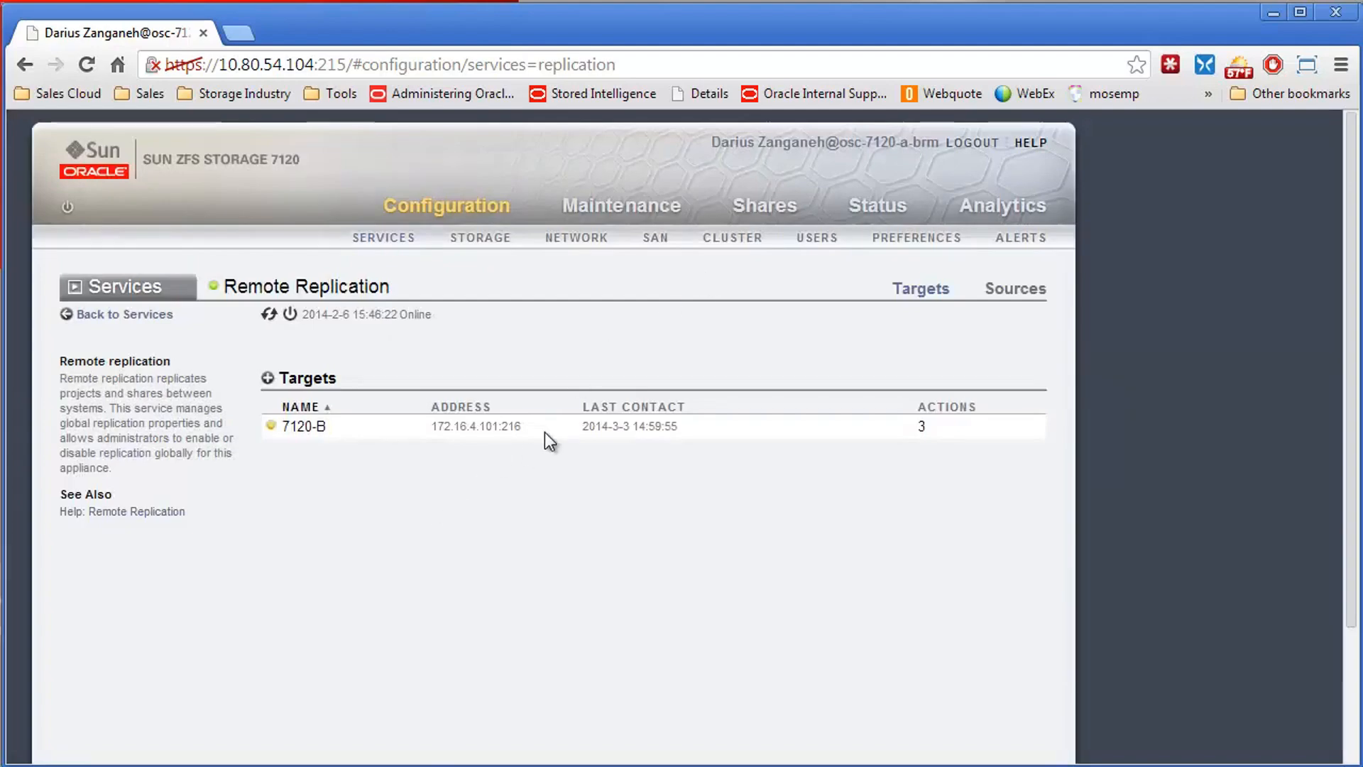
Step: Open the replication settings of the Home_Directories project
{"action": "left_click", "coordinate": [760, 210]}
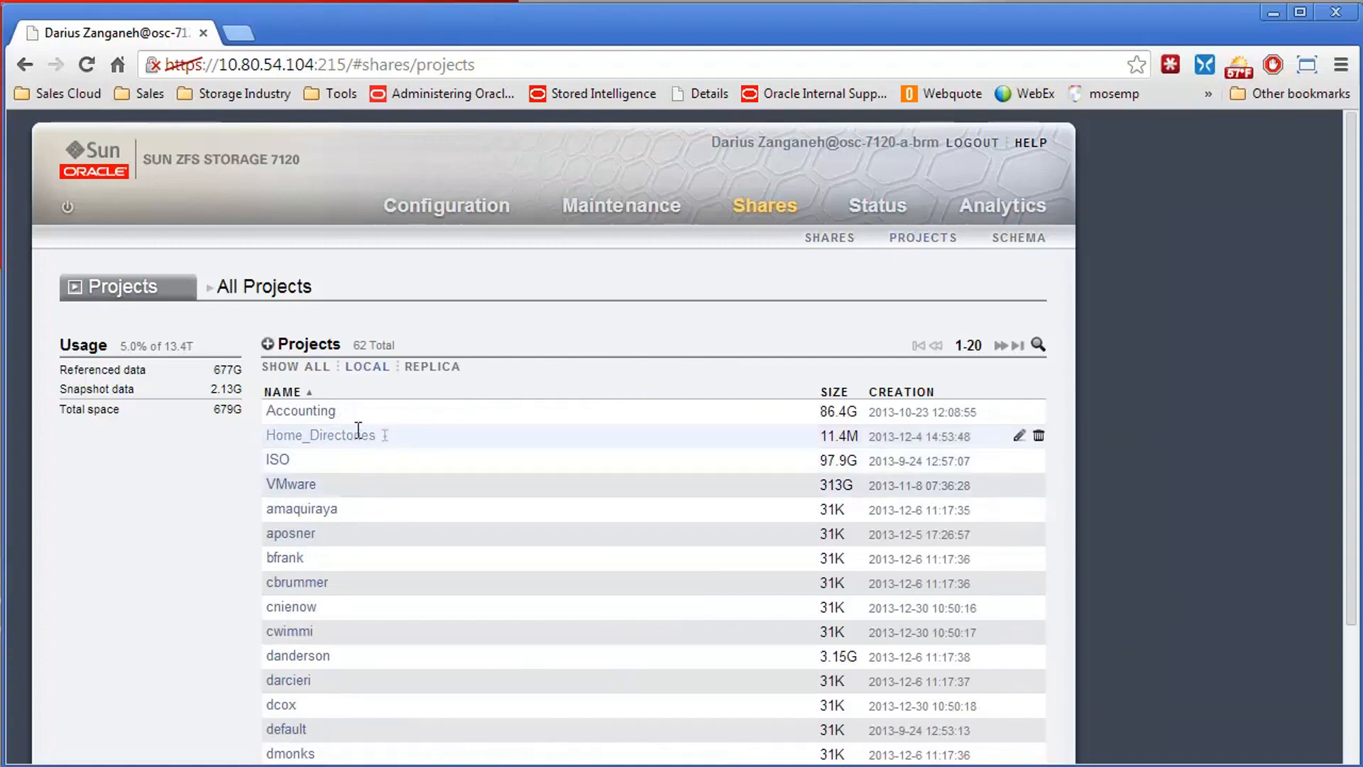
{"action": "left_click", "coordinate": [359, 432]}
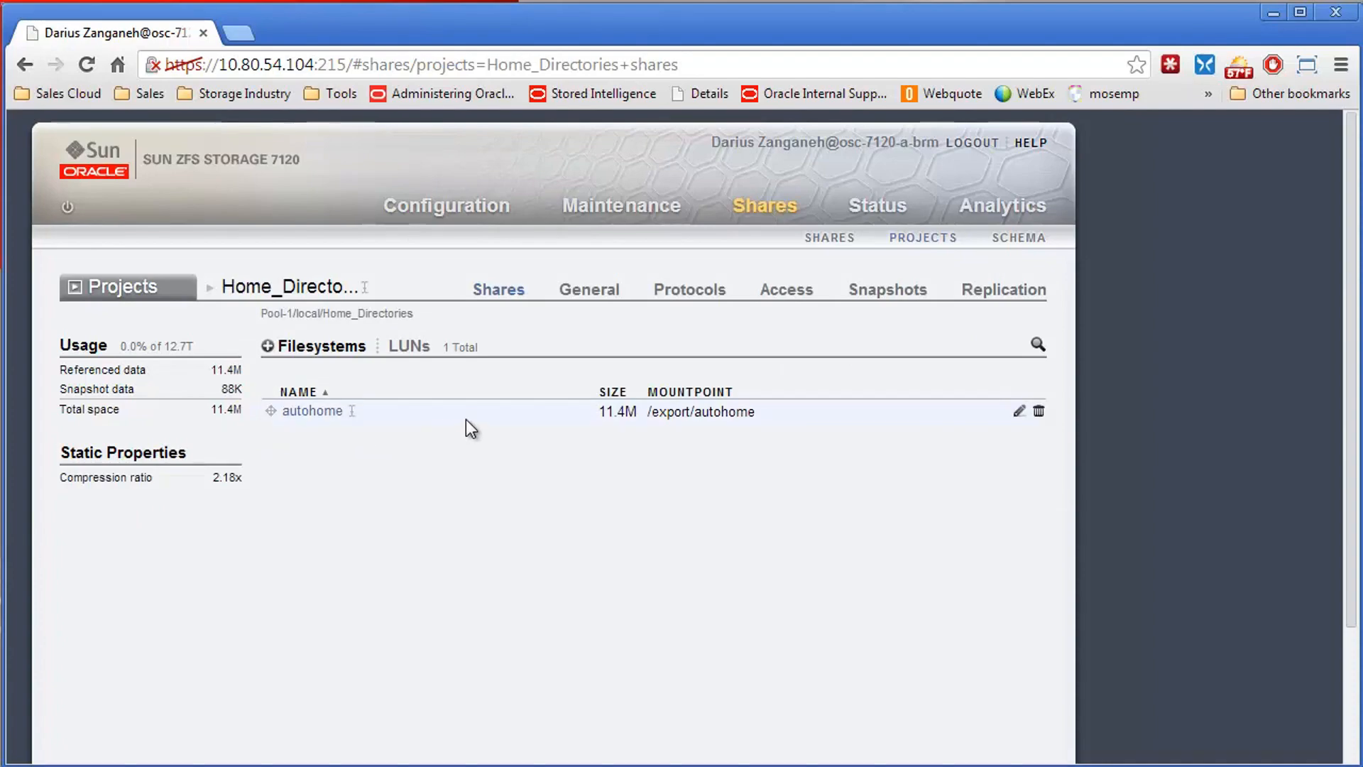
{"action": "left_click", "coordinate": [984, 287]}
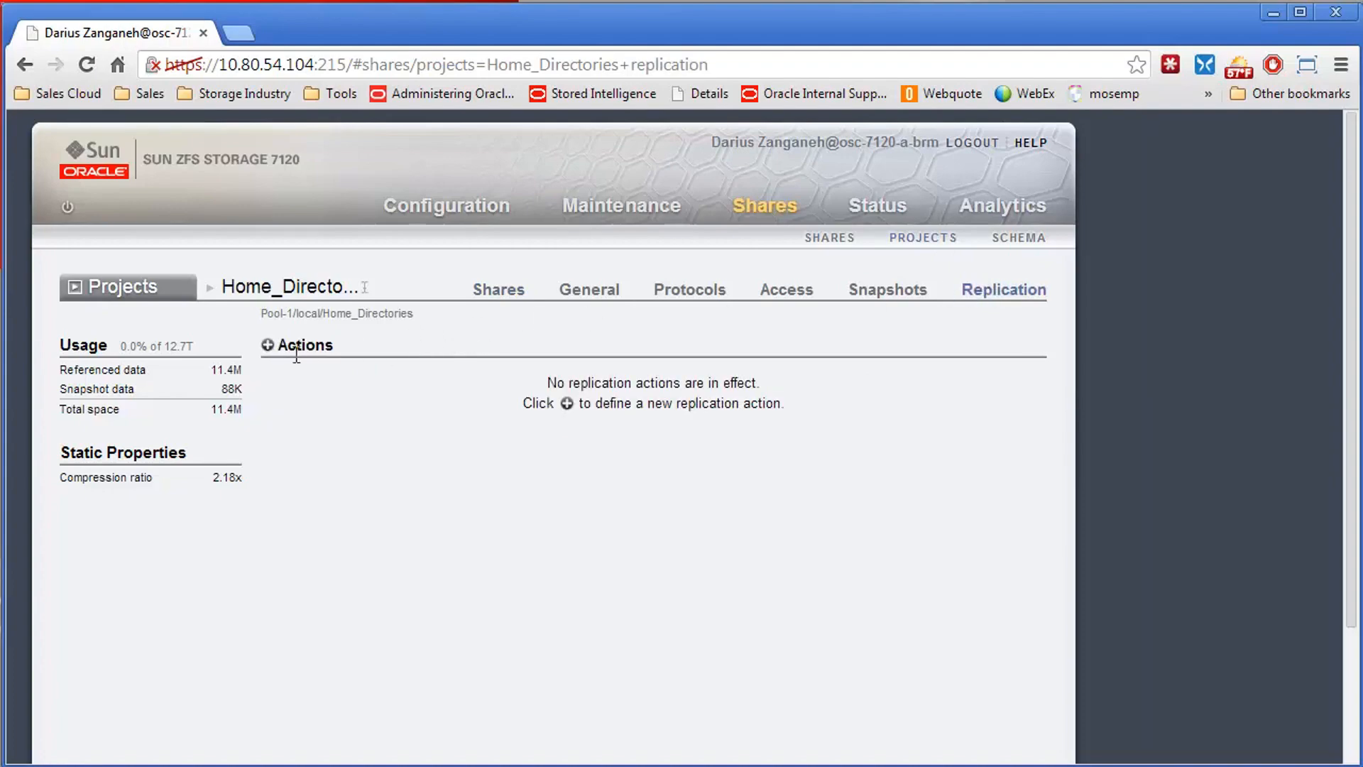
Step: Draft a replication action to target 7120-B with SSL encryption off and a half-hourly schedule at 00 minutes
{"action": "left_click", "coordinate": [268, 345]}
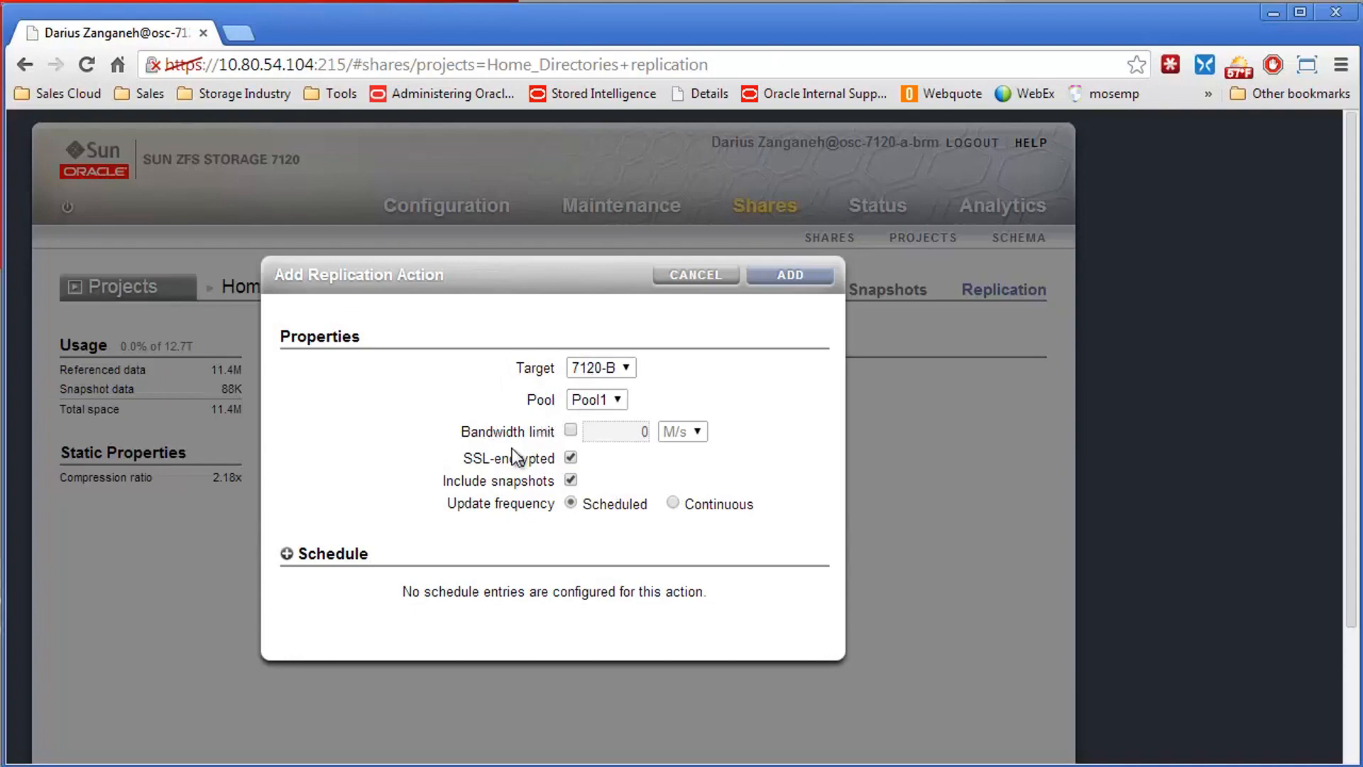
{"action": "left_click", "coordinate": [569, 460]}
{"action": "left_click", "coordinate": [287, 556]}
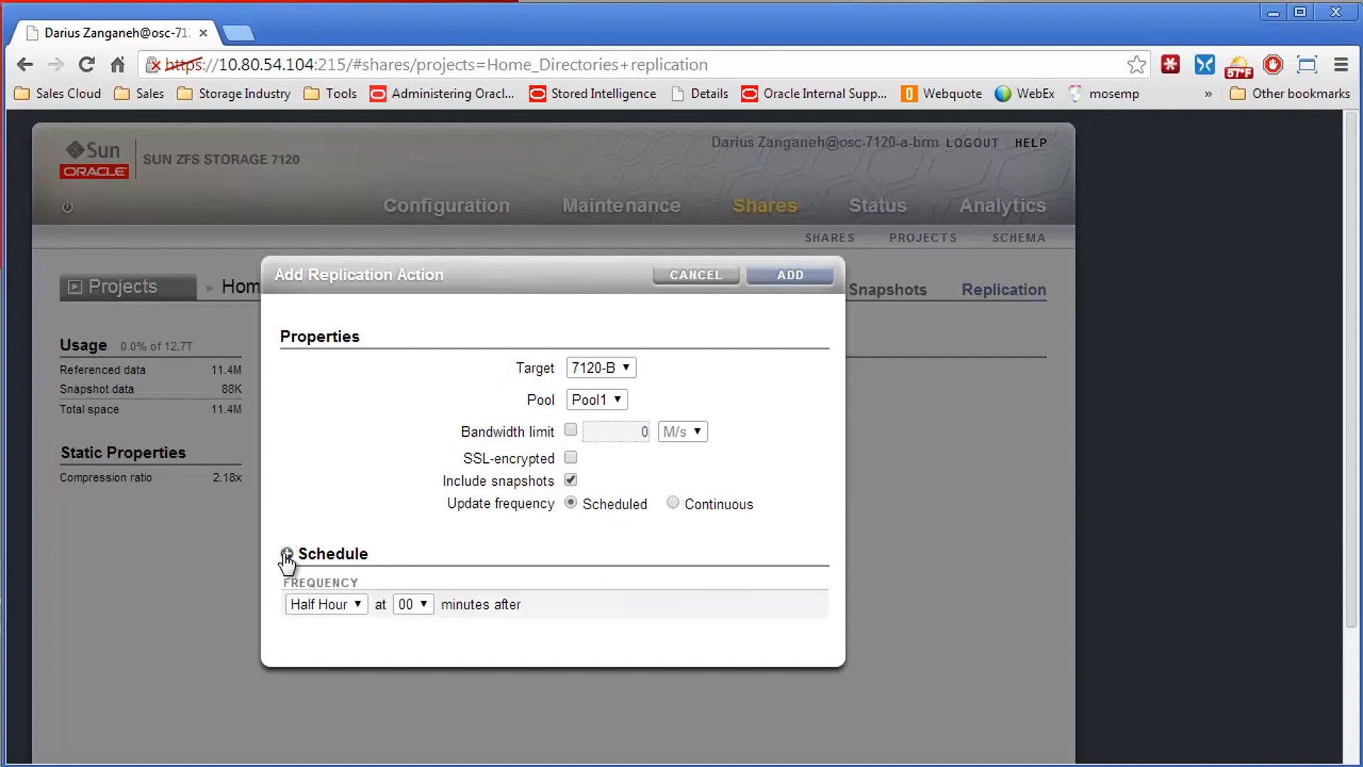
{"action": "left_click", "coordinate": [359, 603]}
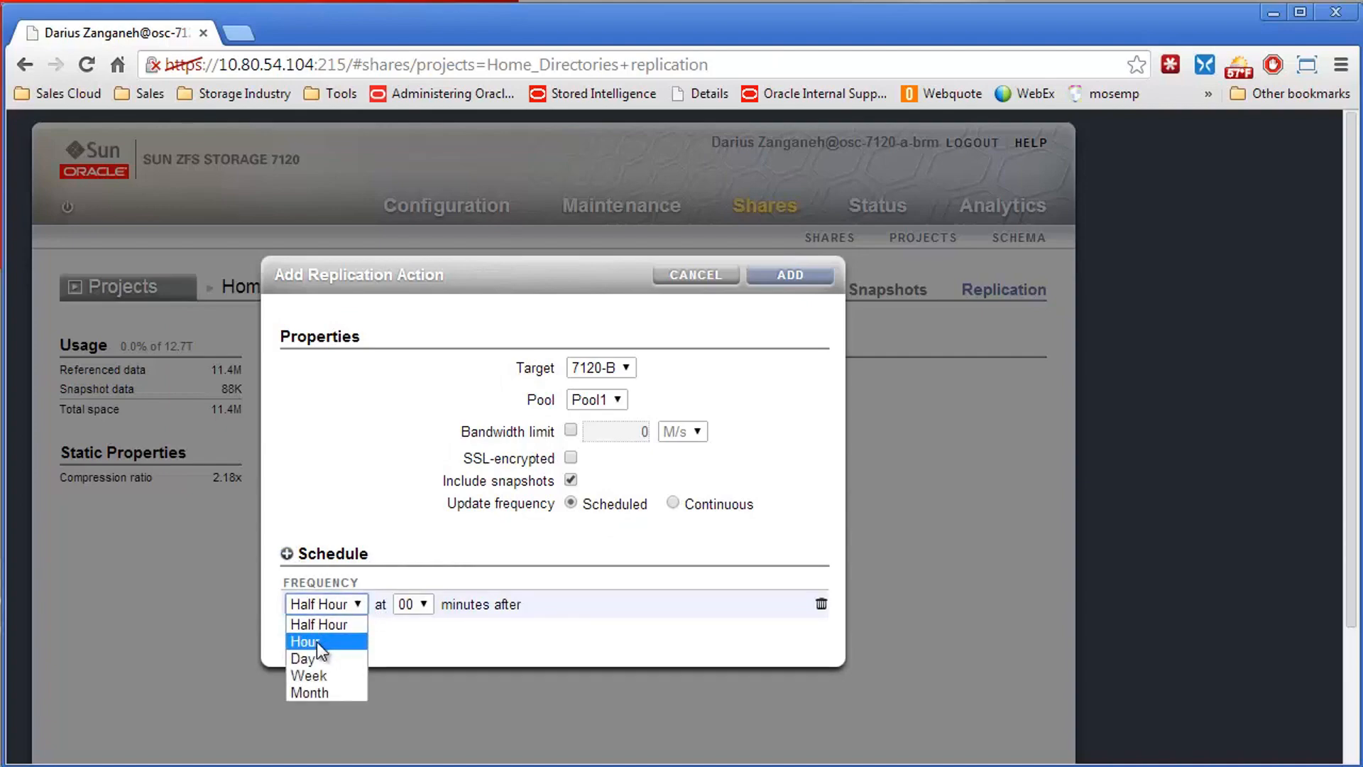
{"action": "left_click", "coordinate": [566, 549]}
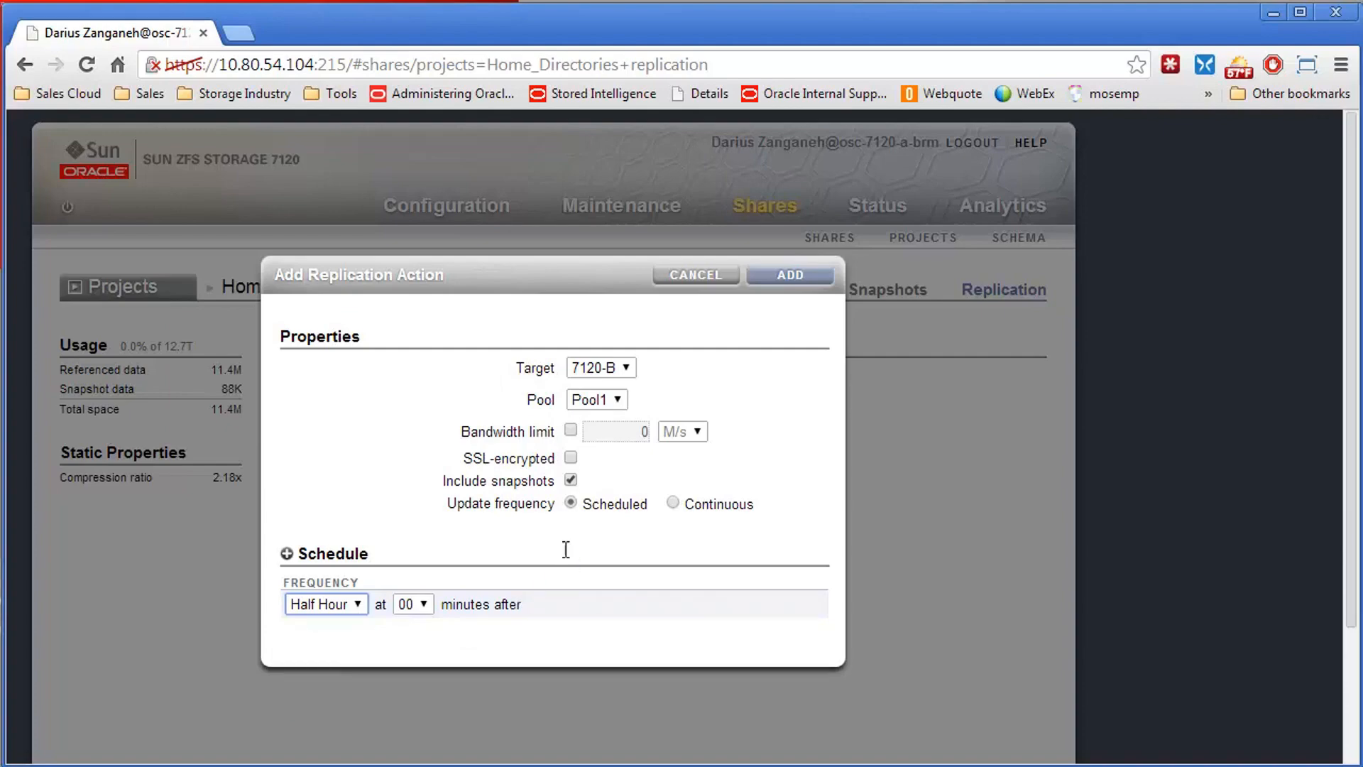
Step: Try a weekly Monday 00:00 schedule entry and the Continuous update frequency, and discard the replication action
{"action": "left_click", "coordinate": [287, 554]}
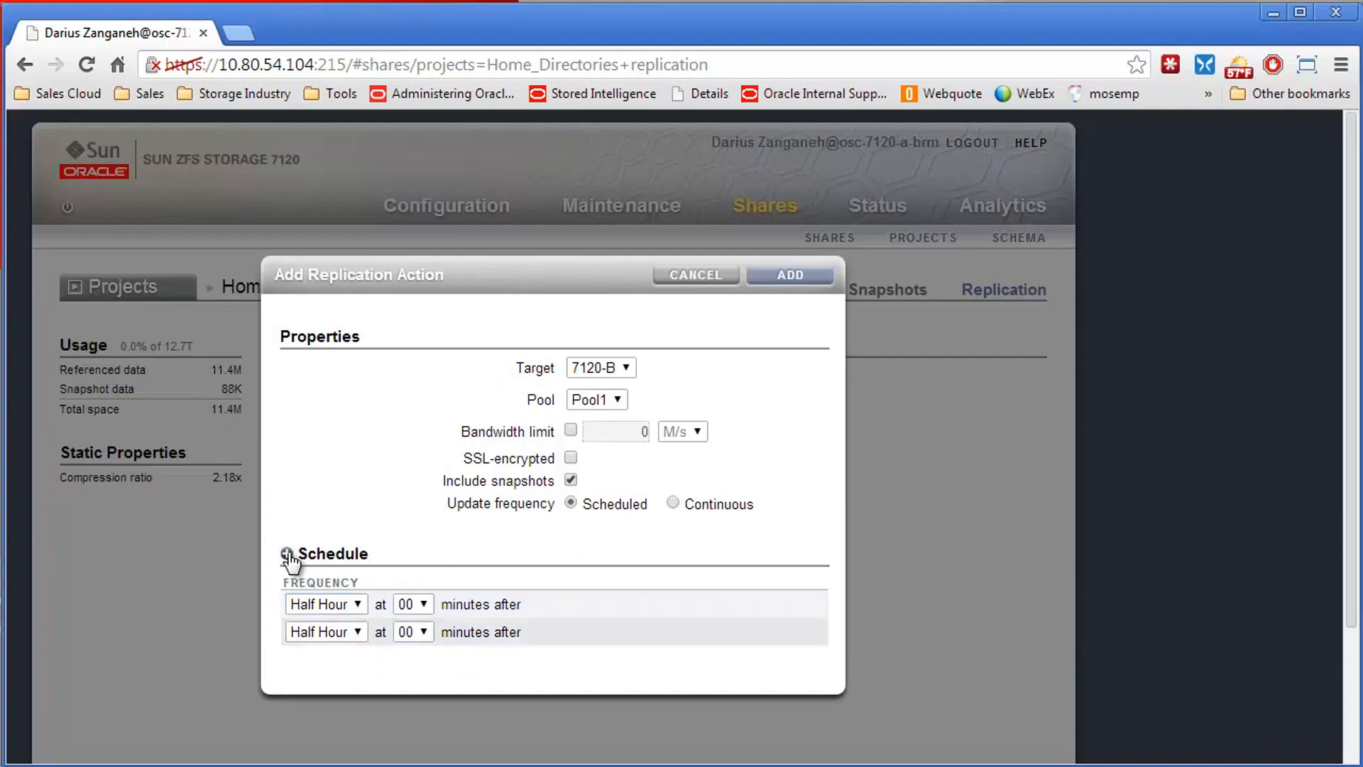
{"action": "left_click", "coordinate": [322, 633]}
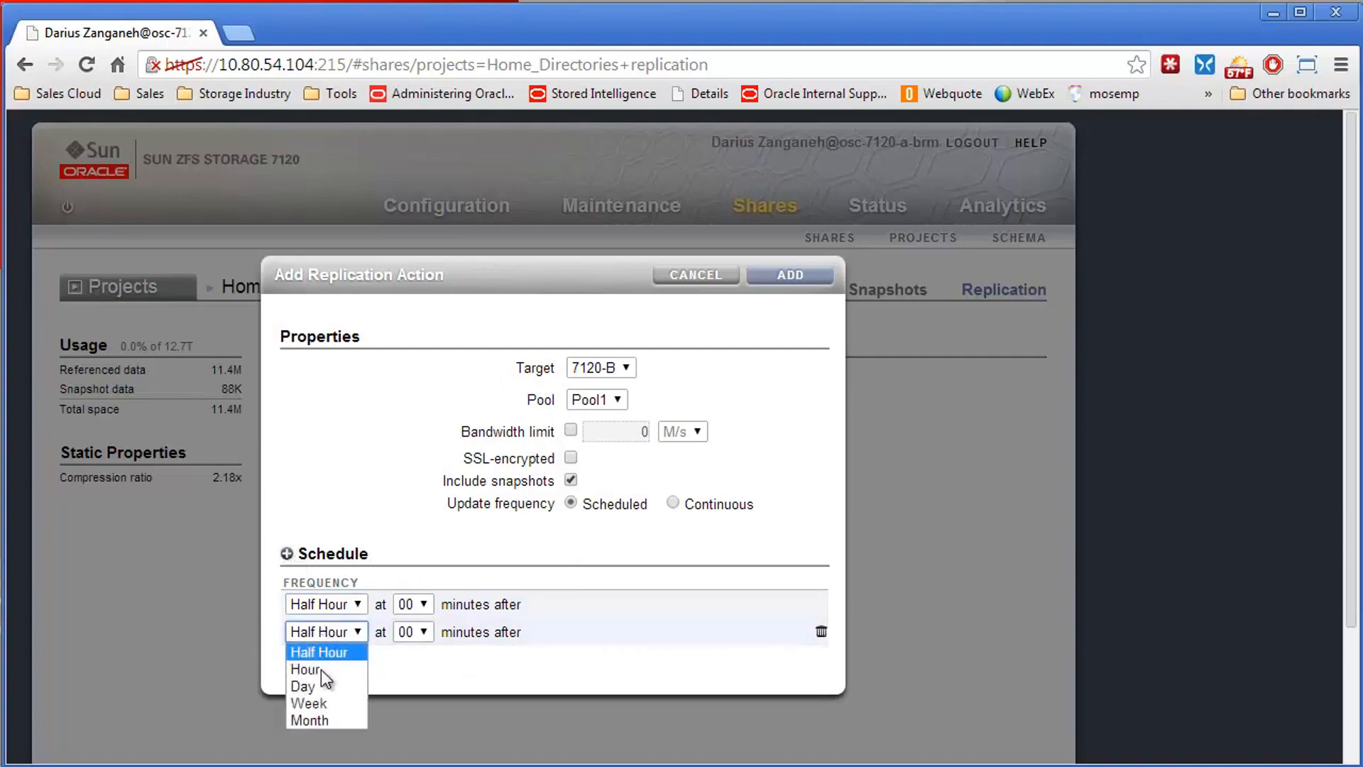
{"action": "left_click", "coordinate": [312, 703]}
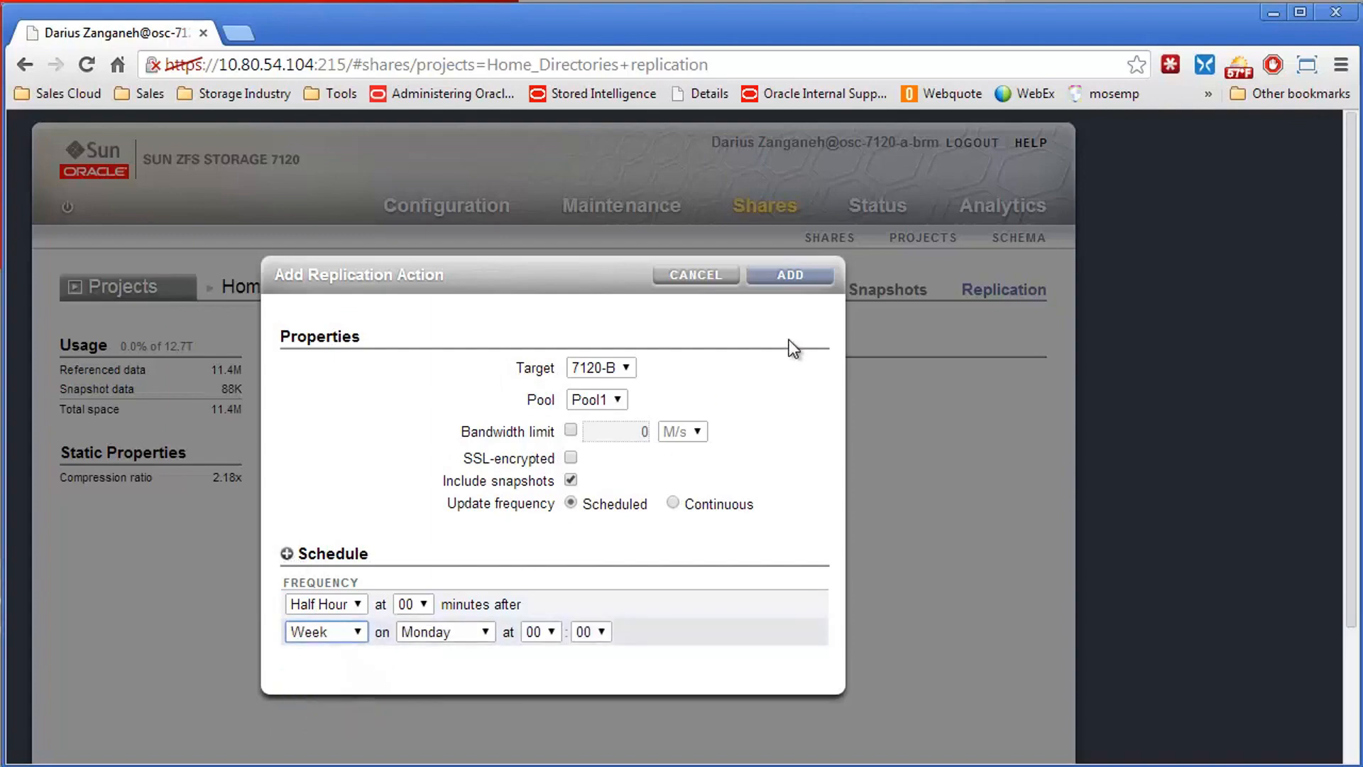
{"action": "left_click", "coordinate": [673, 503]}
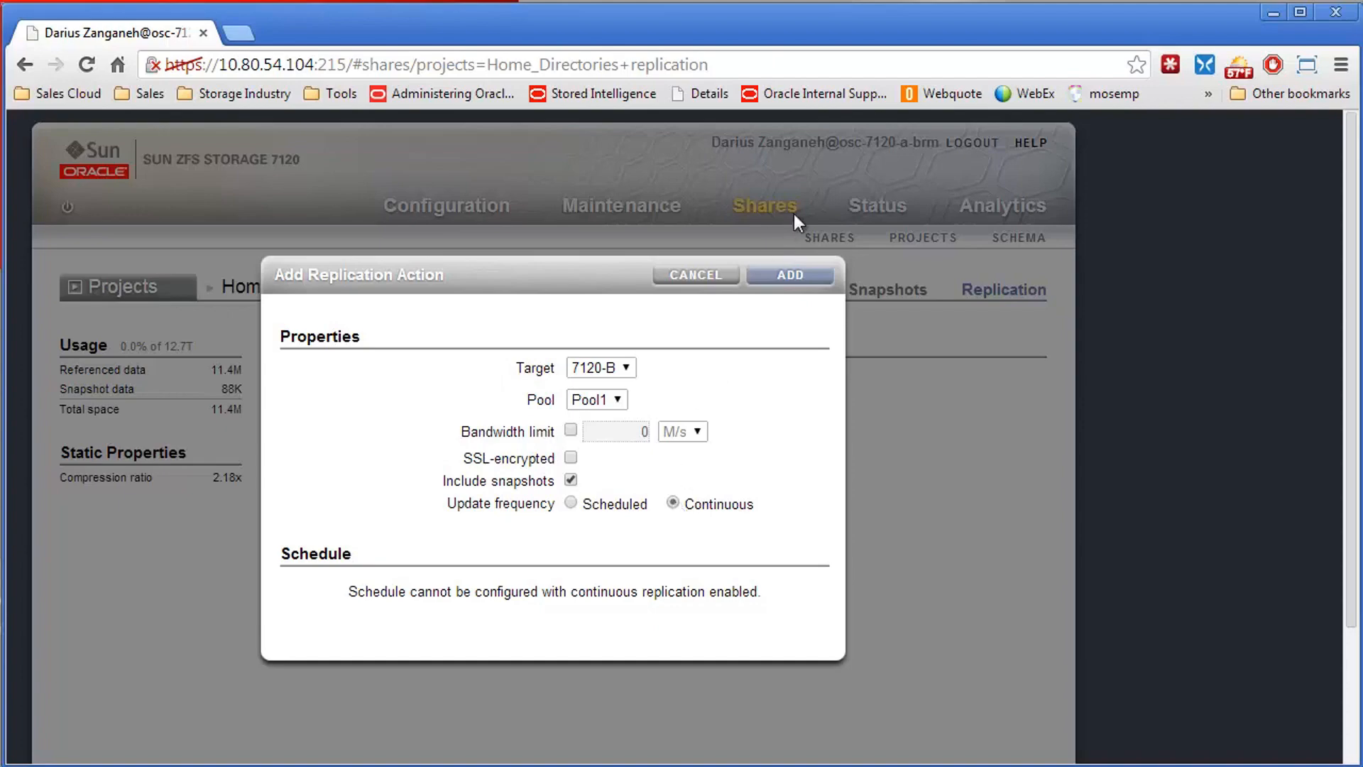
{"action": "left_click", "coordinate": [706, 274]}
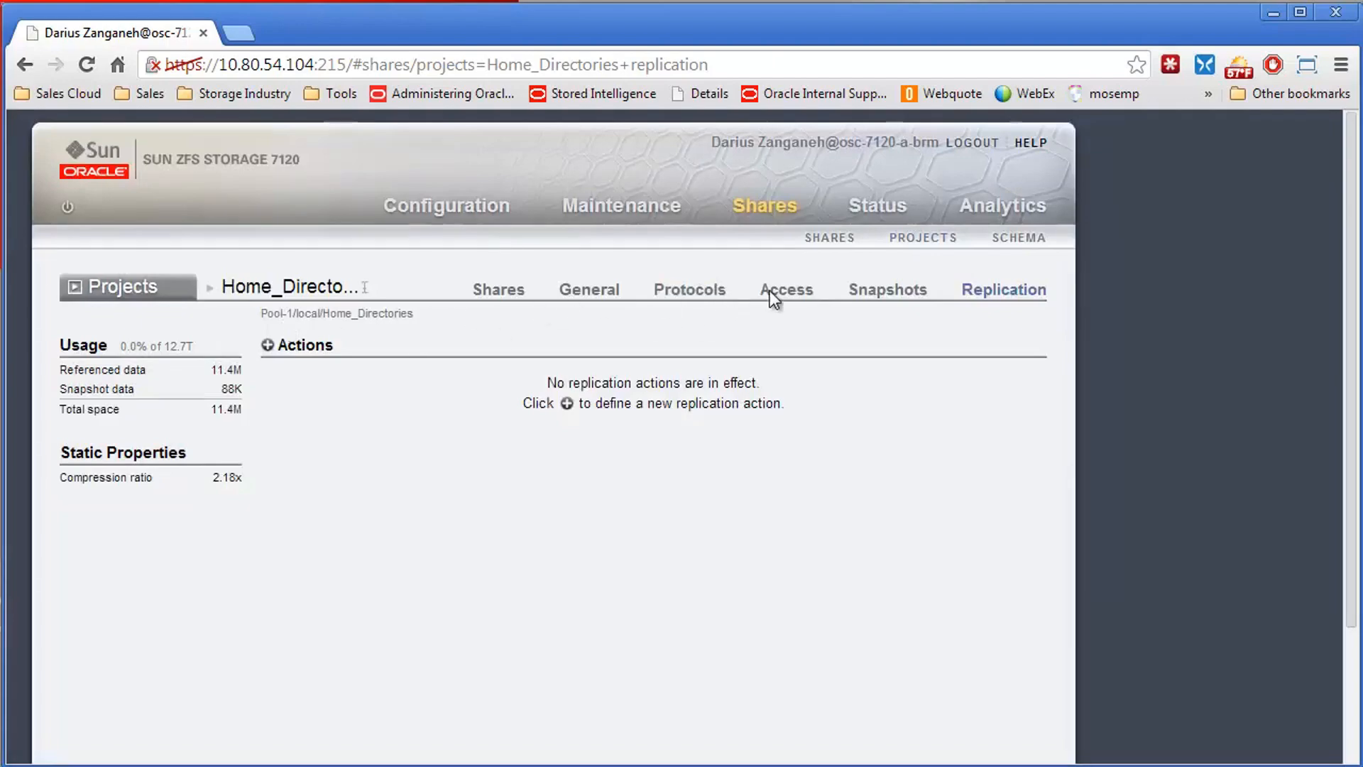
Step: Create a manual snapshot named backup44 for the Home_Directories project and display the project's snapshot schedules
{"action": "left_click", "coordinate": [886, 291]}
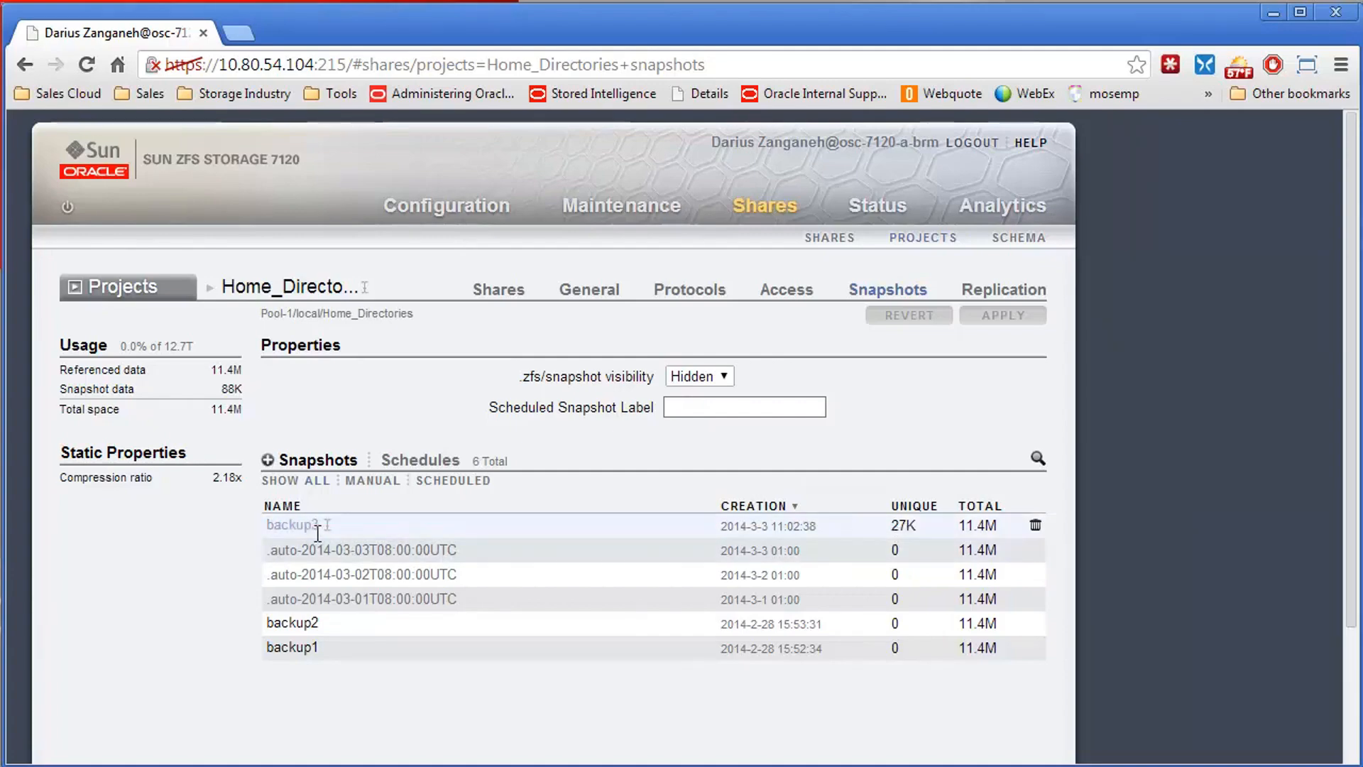
{"action": "left_click", "coordinate": [268, 459]}
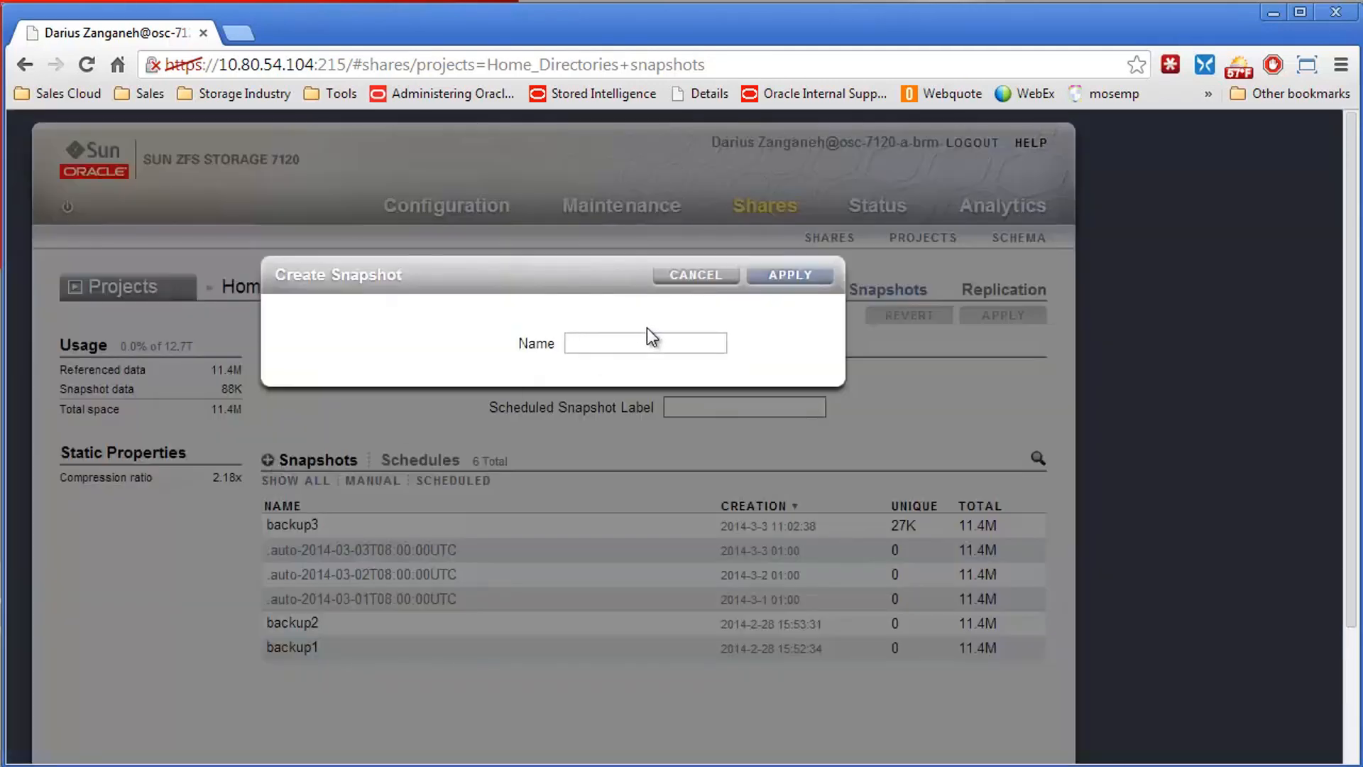
{"action": "type", "text": "backup44"}
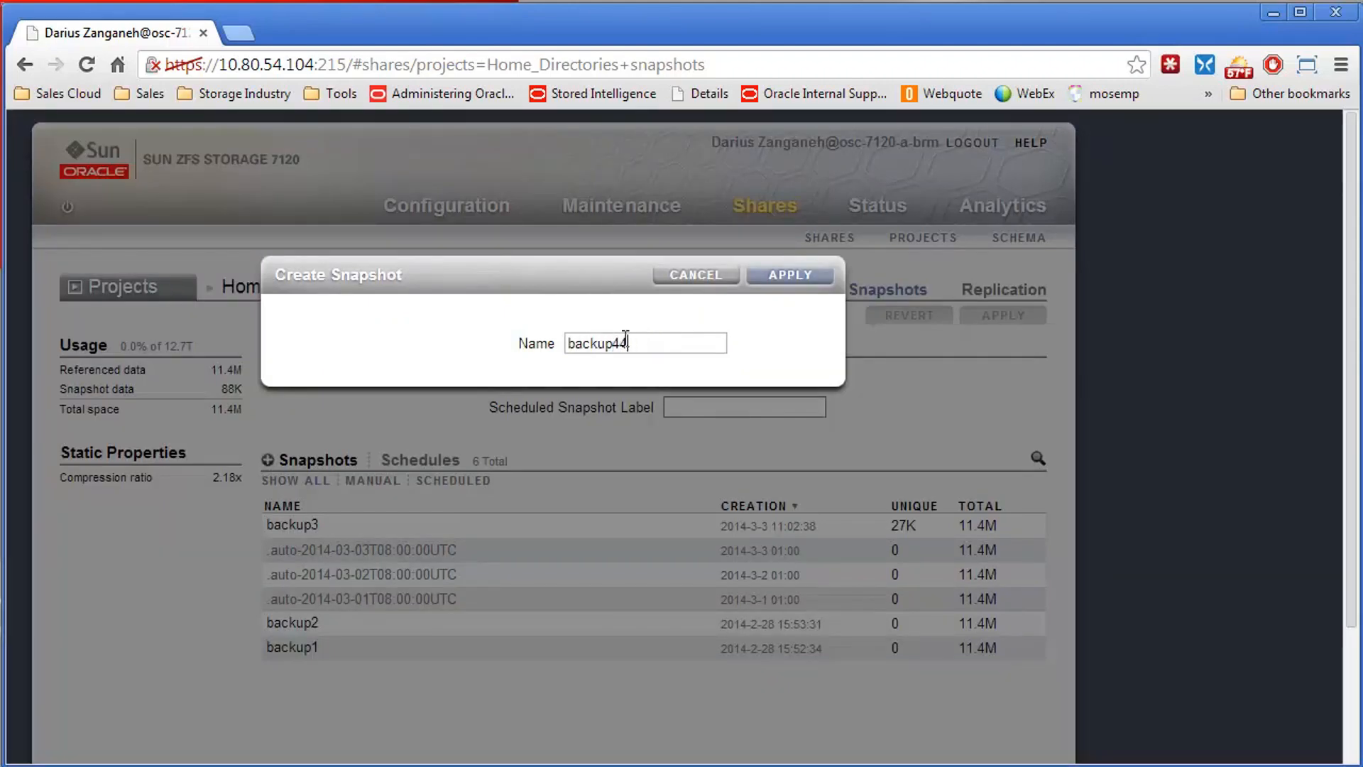
{"action": "left_click", "coordinate": [790, 277]}
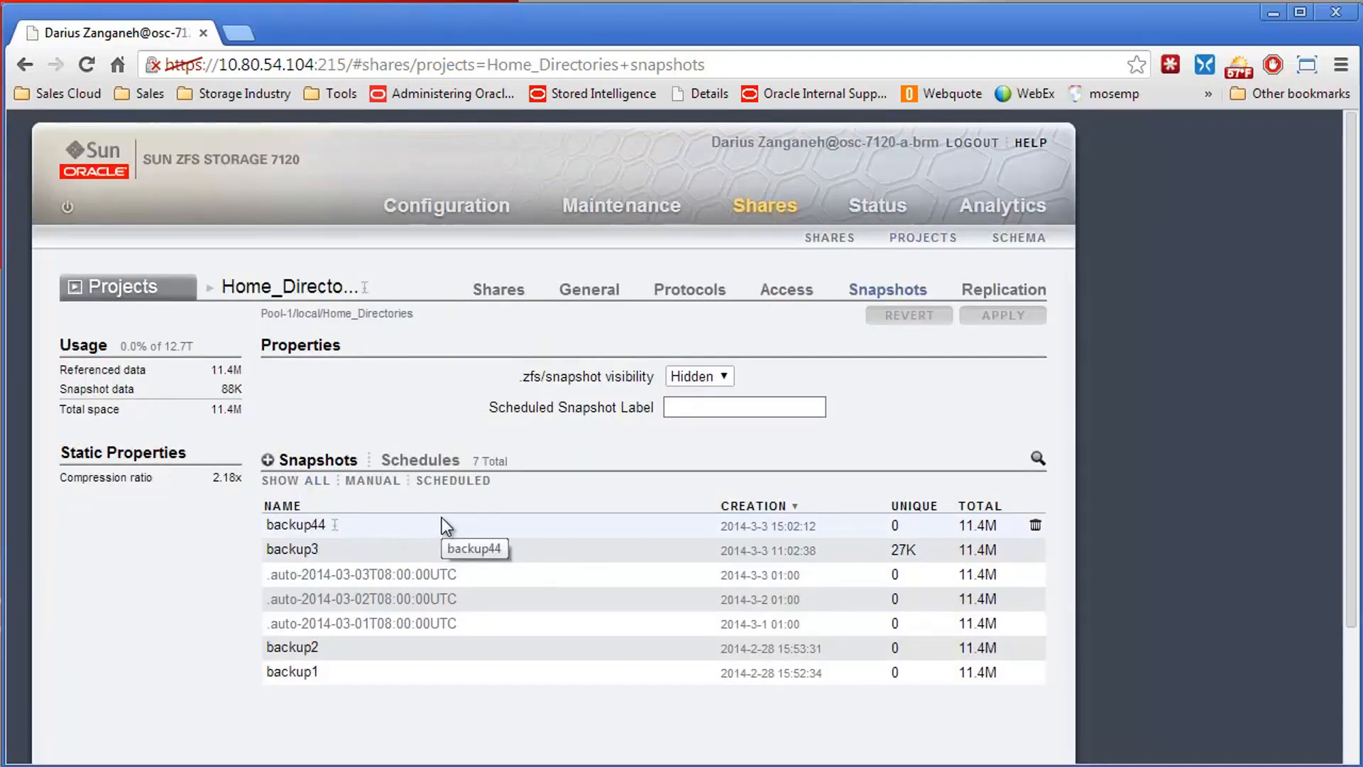
{"action": "left_click", "coordinate": [414, 463]}
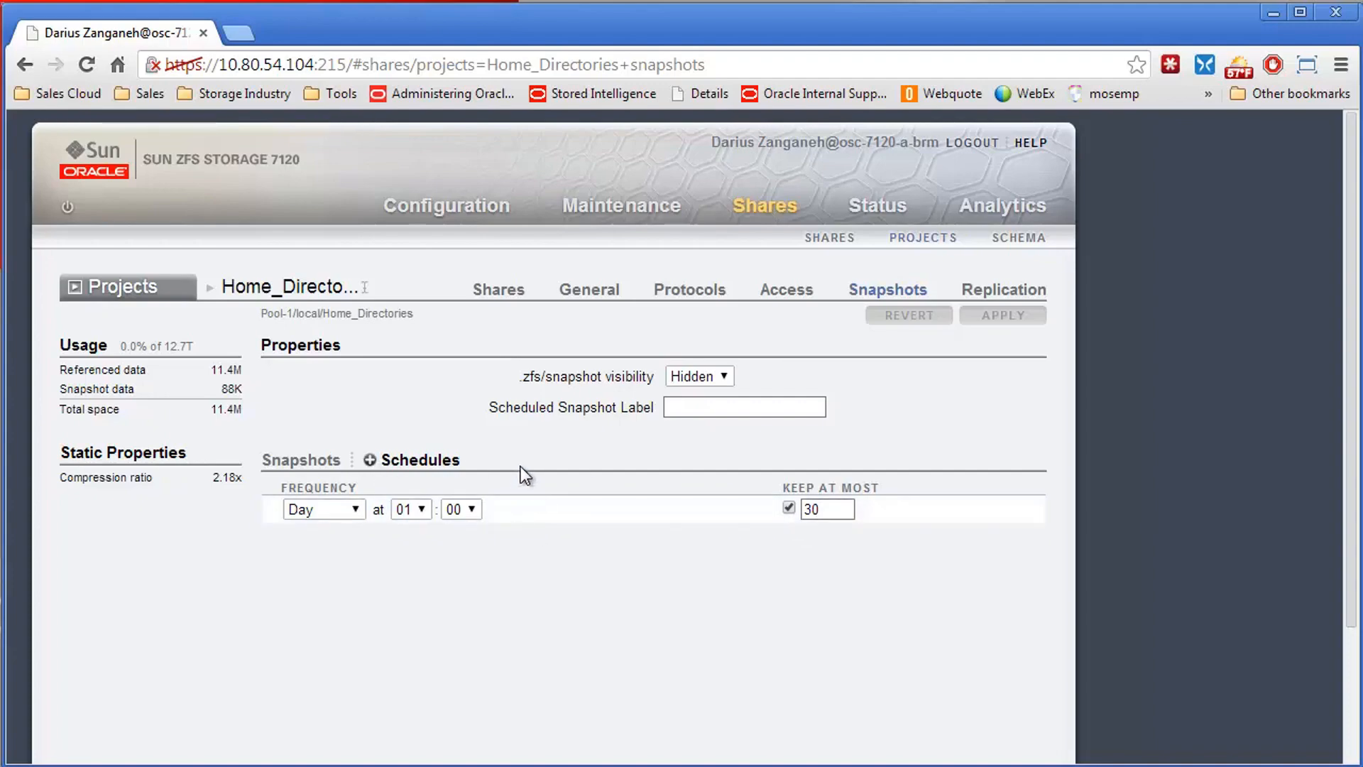
Step: Open the Active Directory service and examine the fields for joining a domain, leaving the form without applying it
{"action": "left_click", "coordinate": [427, 213]}
{"action": "scroll", "coordinate": [303, 531], "scroll_direction": "down", "scroll_amount": 3}
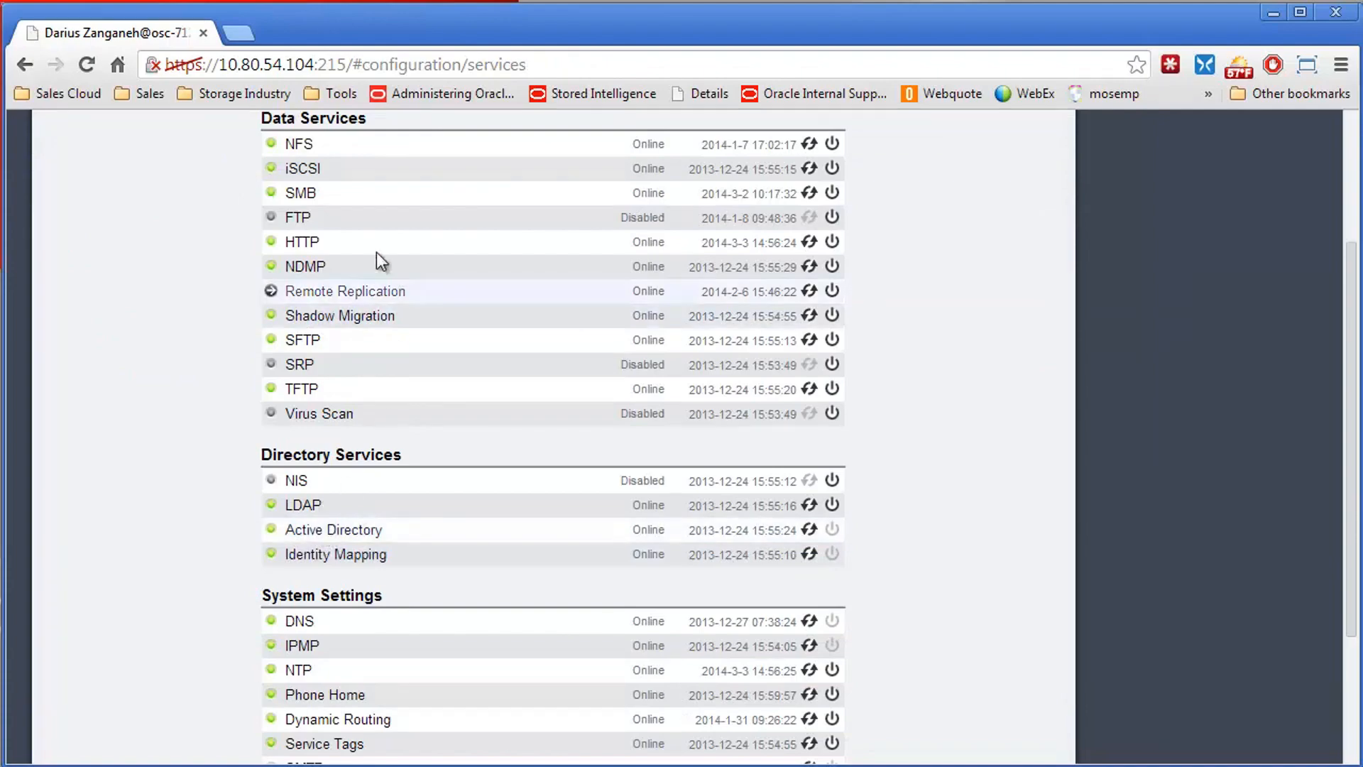
{"action": "left_click", "coordinate": [334, 530]}
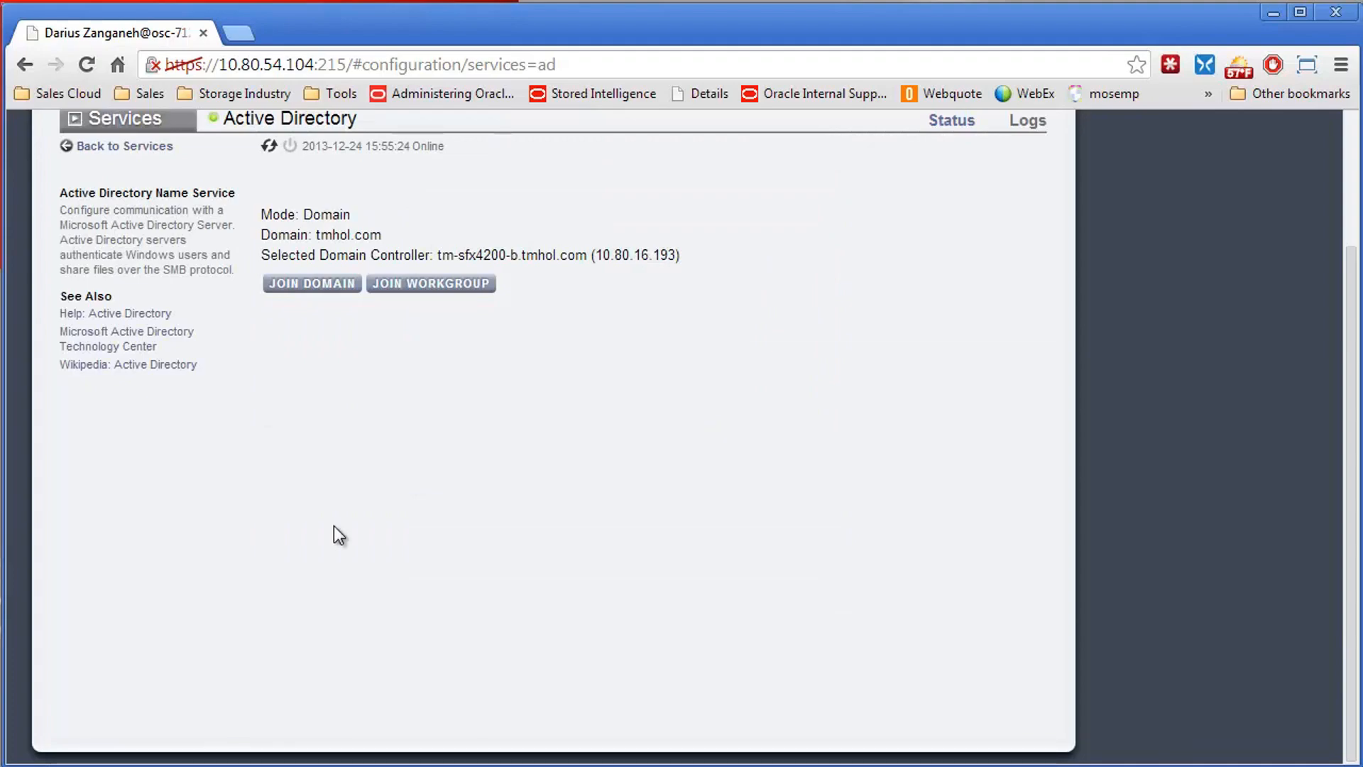
{"action": "scroll", "coordinate": [341, 478], "scroll_direction": "up", "scroll_amount": 3}
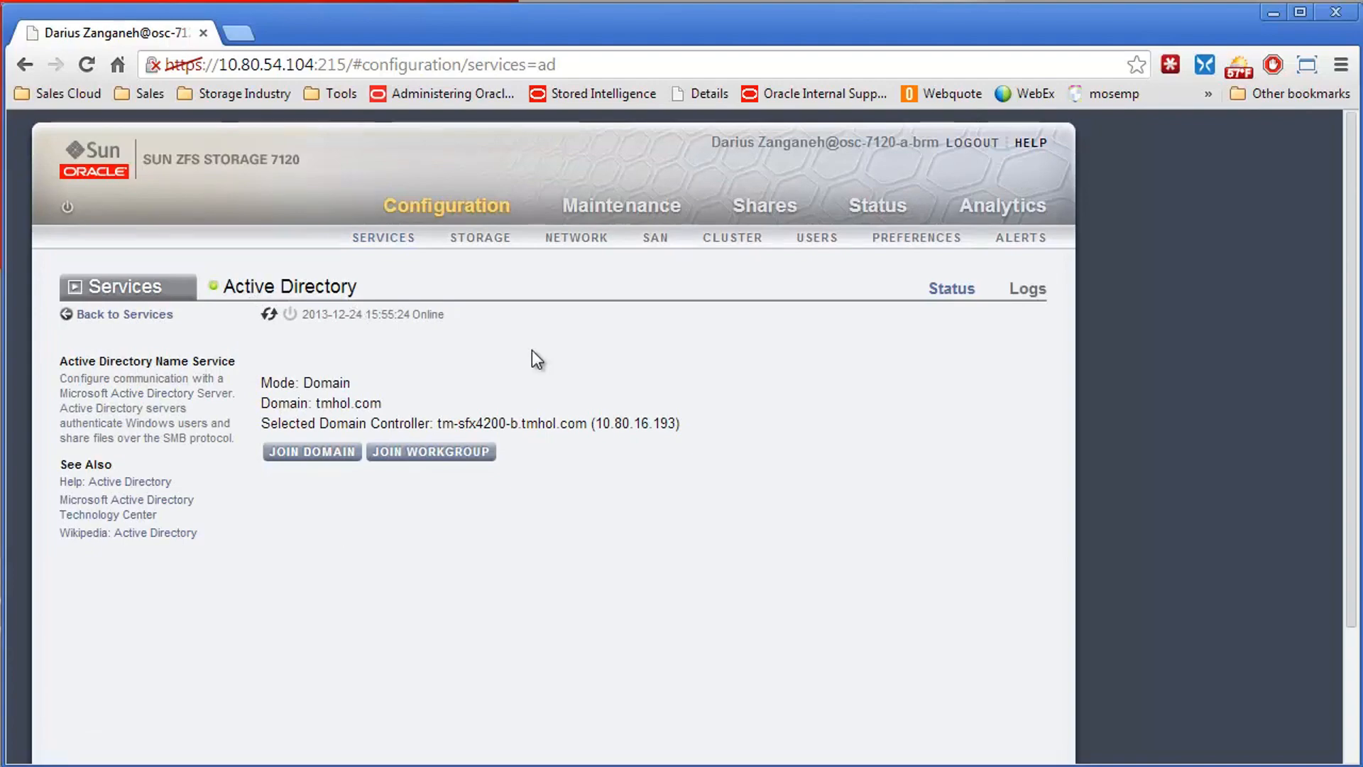
{"action": "left_click", "coordinate": [307, 454]}
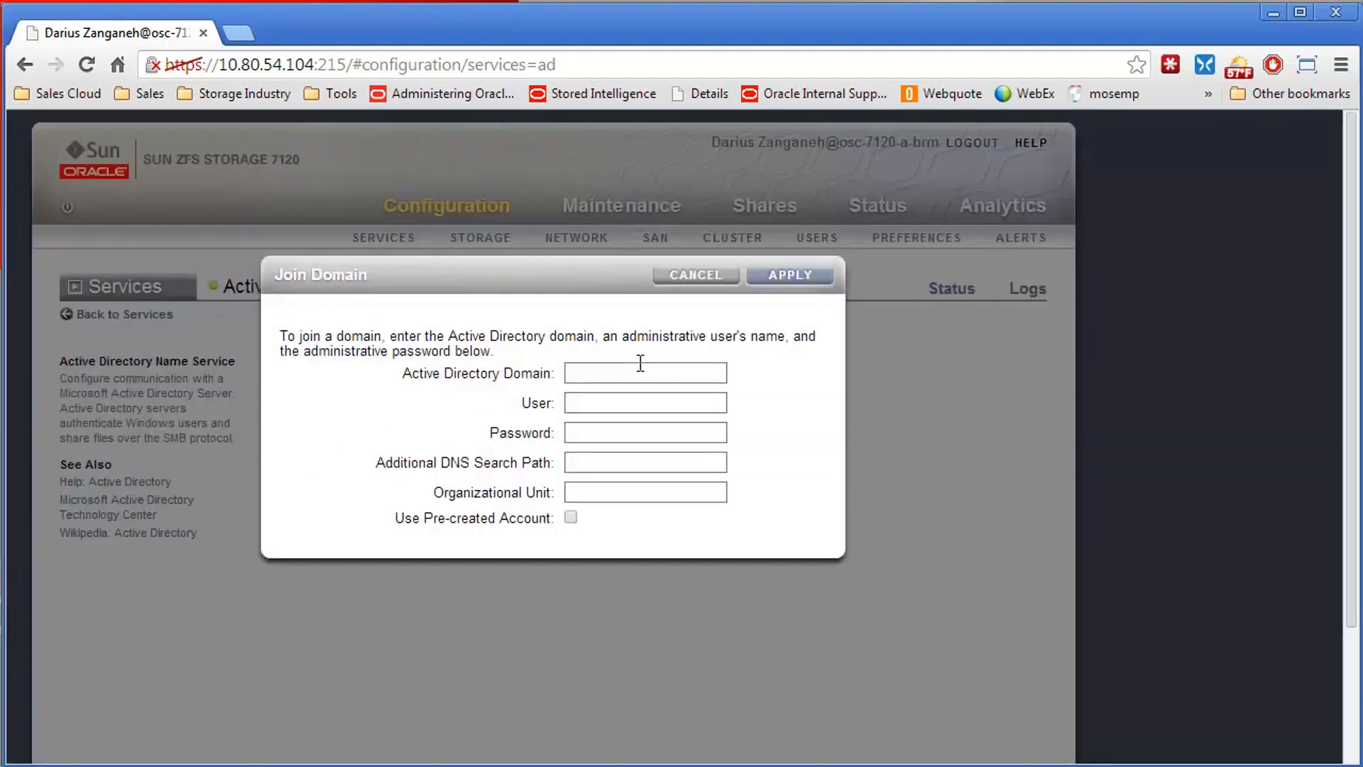
{"action": "left_click", "coordinate": [682, 279]}
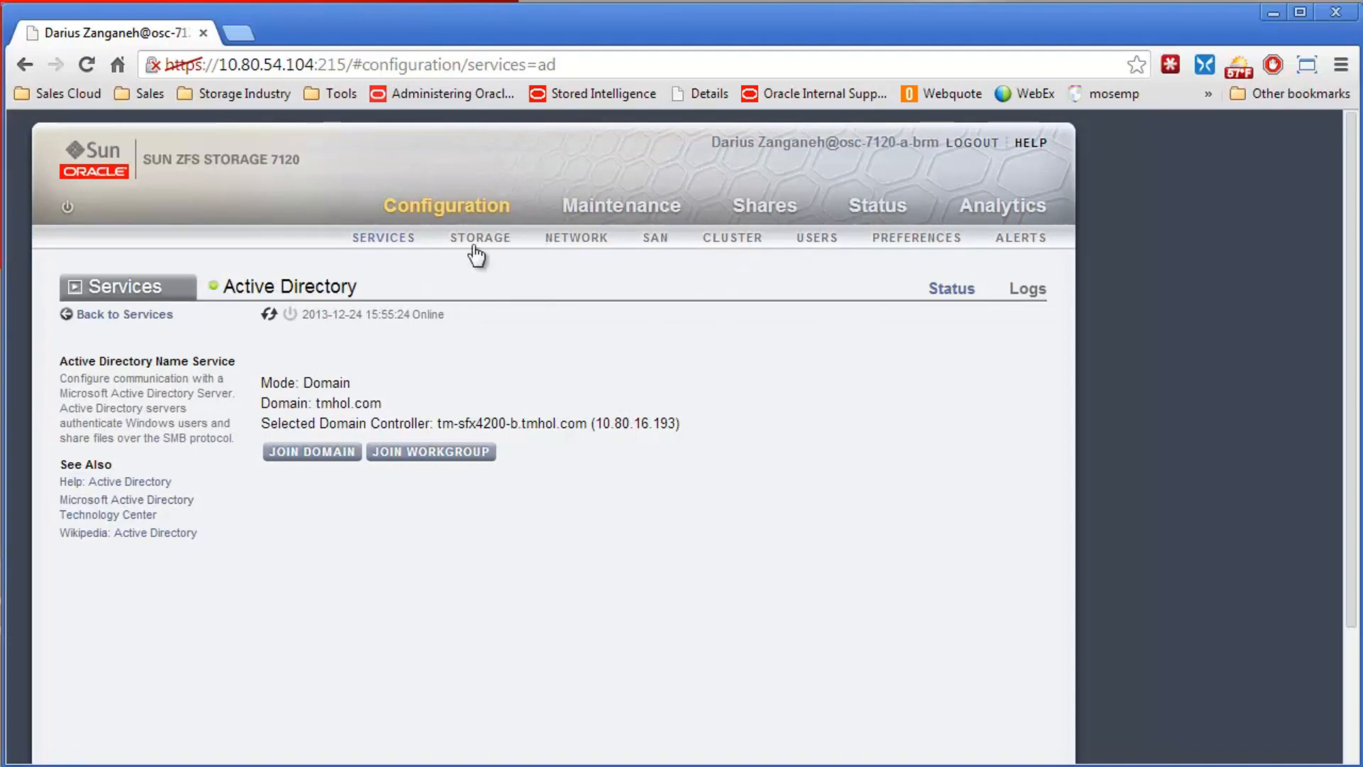
Step: Open the Autohome settings of the SMB service
{"action": "left_click", "coordinate": [402, 240]}
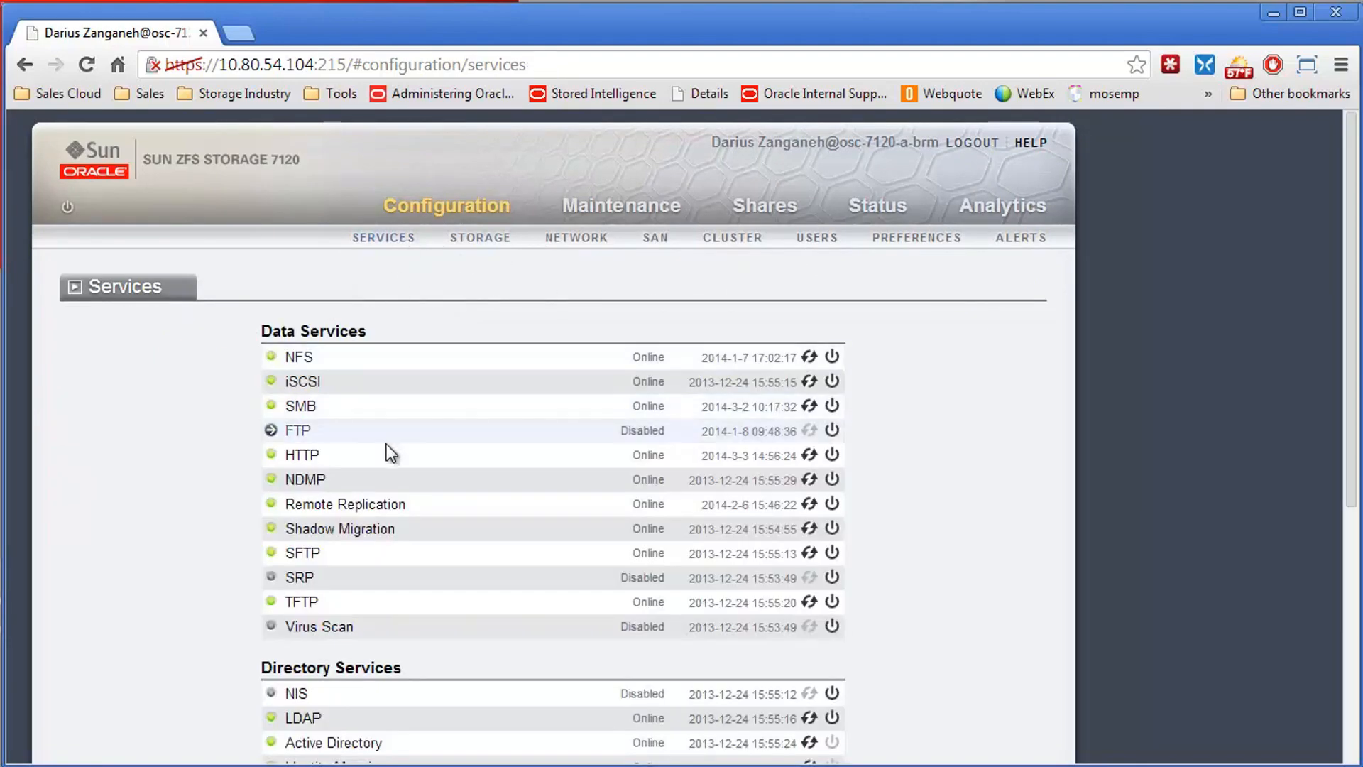
{"action": "scroll", "coordinate": [329, 728], "scroll_direction": "down", "scroll_amount": 4}
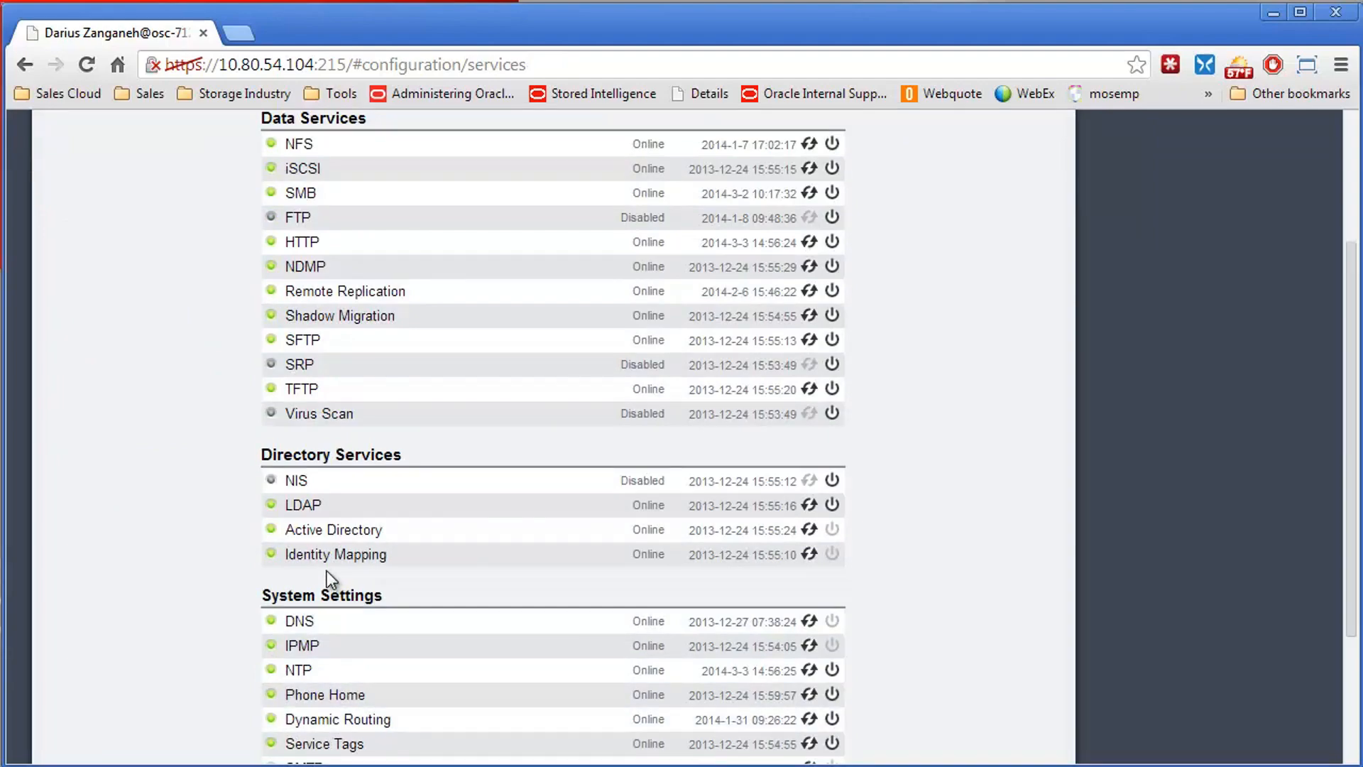
{"action": "scroll", "coordinate": [327, 570], "scroll_direction": "up", "scroll_amount": 4}
{"action": "left_click", "coordinate": [310, 406]}
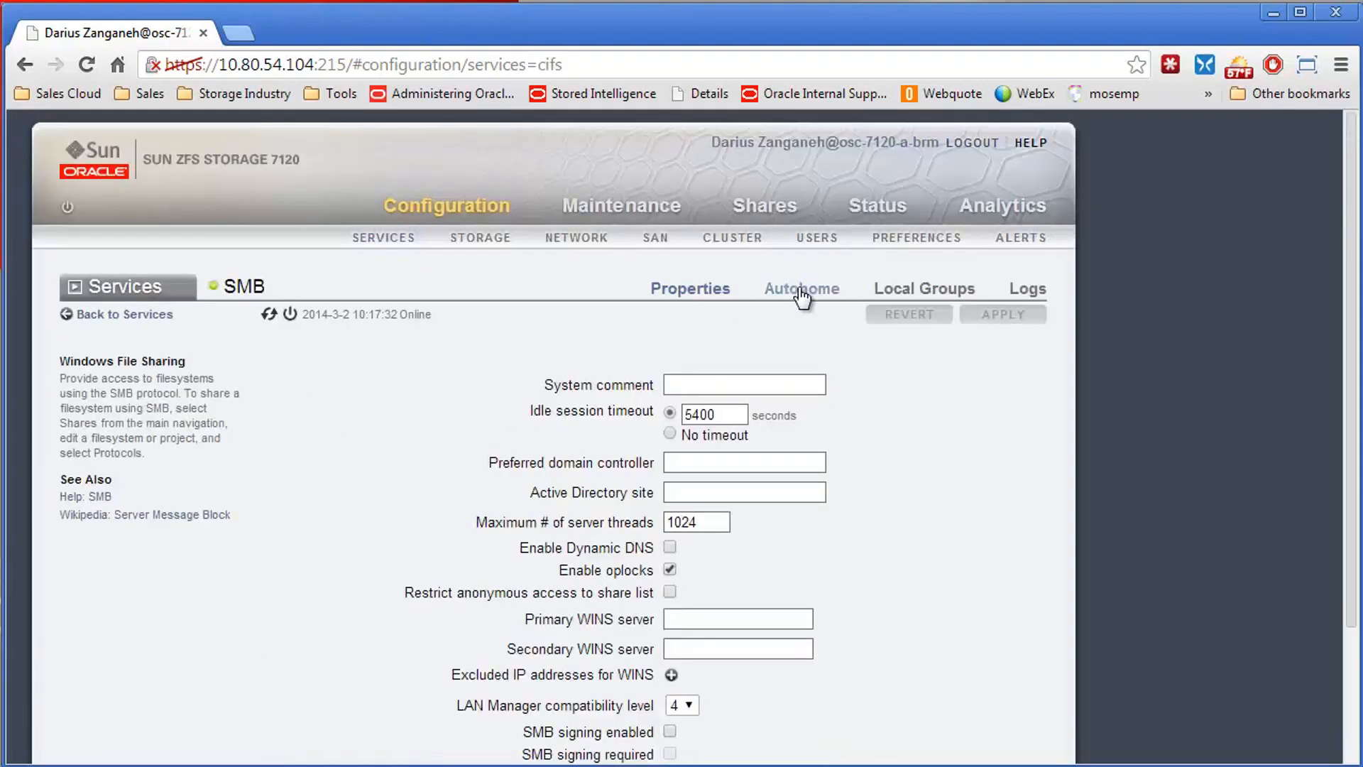
{"action": "left_click", "coordinate": [802, 297]}
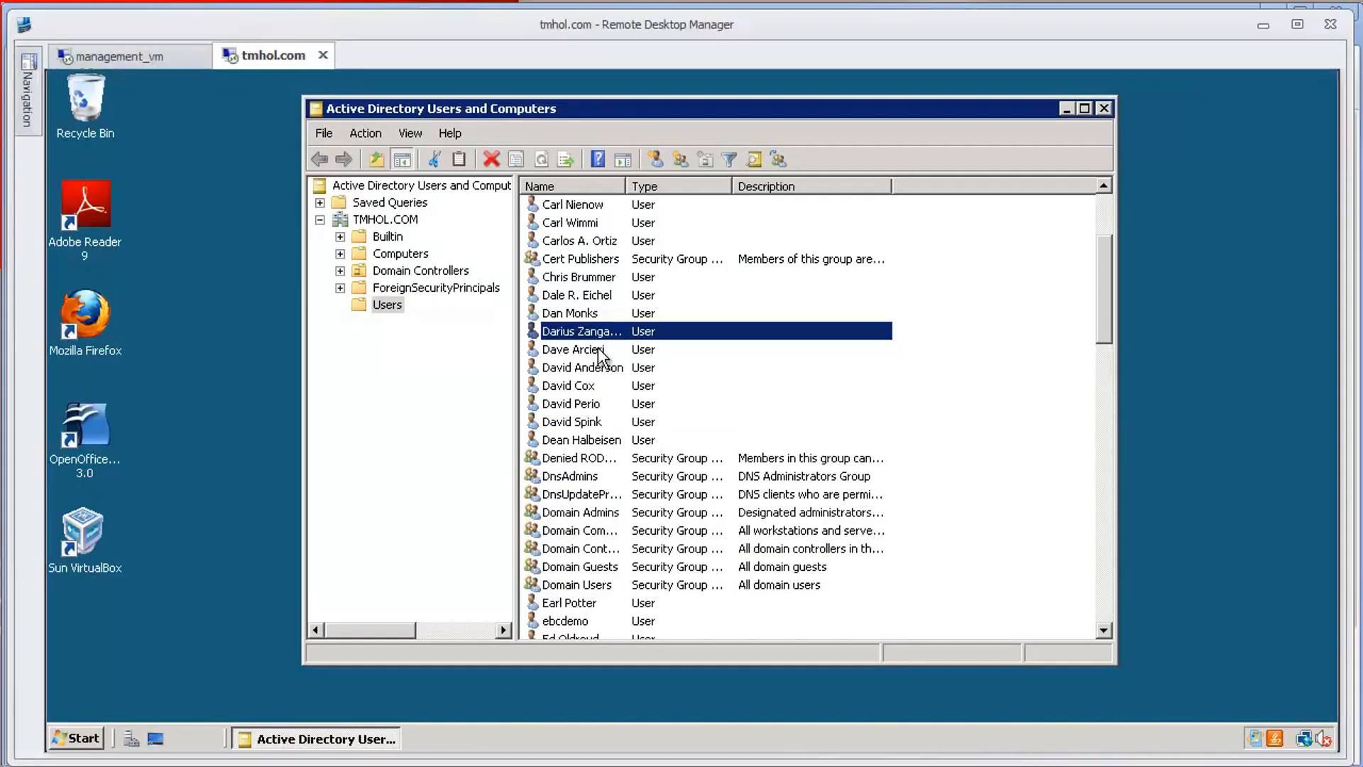
Step: In Active Directory Users and Computers, examine the home folder mapping in the highlighted user's profile and close the properties without changes
{"action": "double_click", "coordinate": [556, 330]}
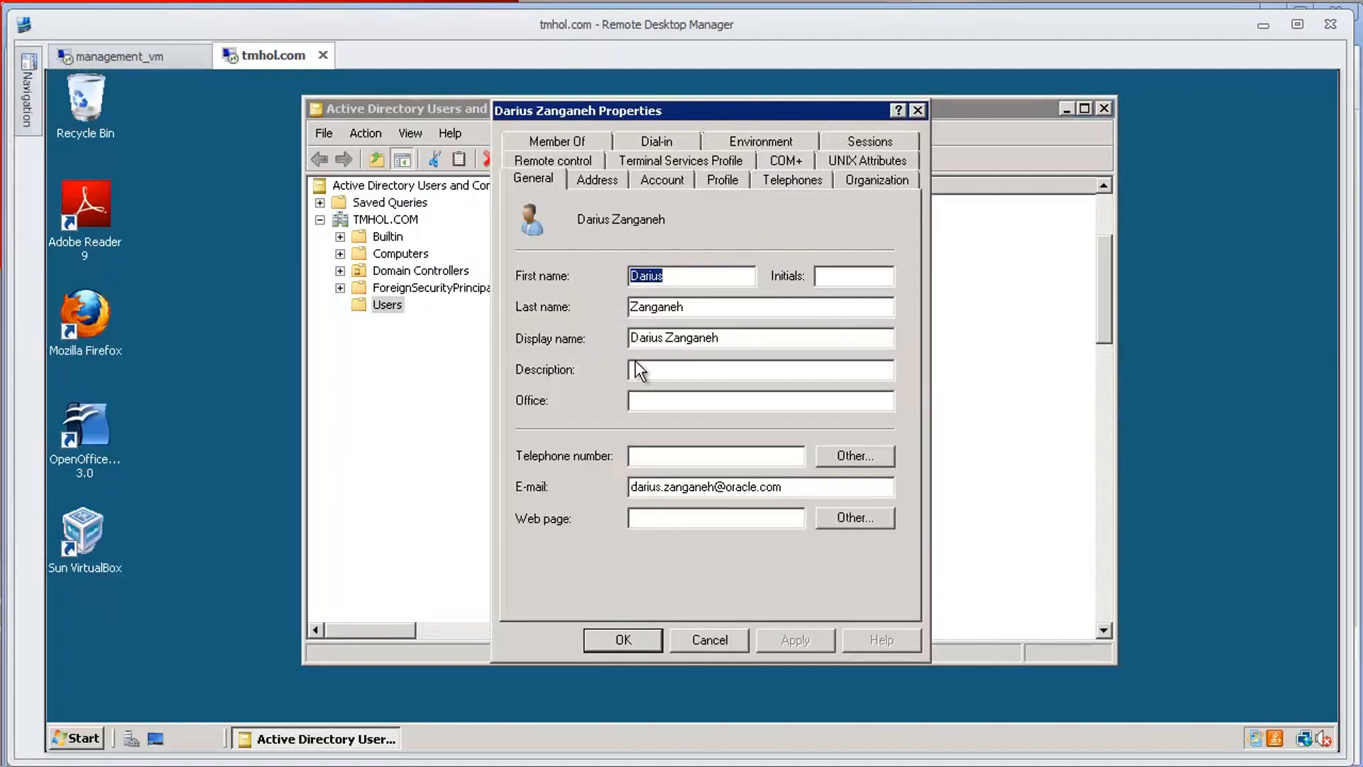
{"action": "left_click", "coordinate": [721, 178]}
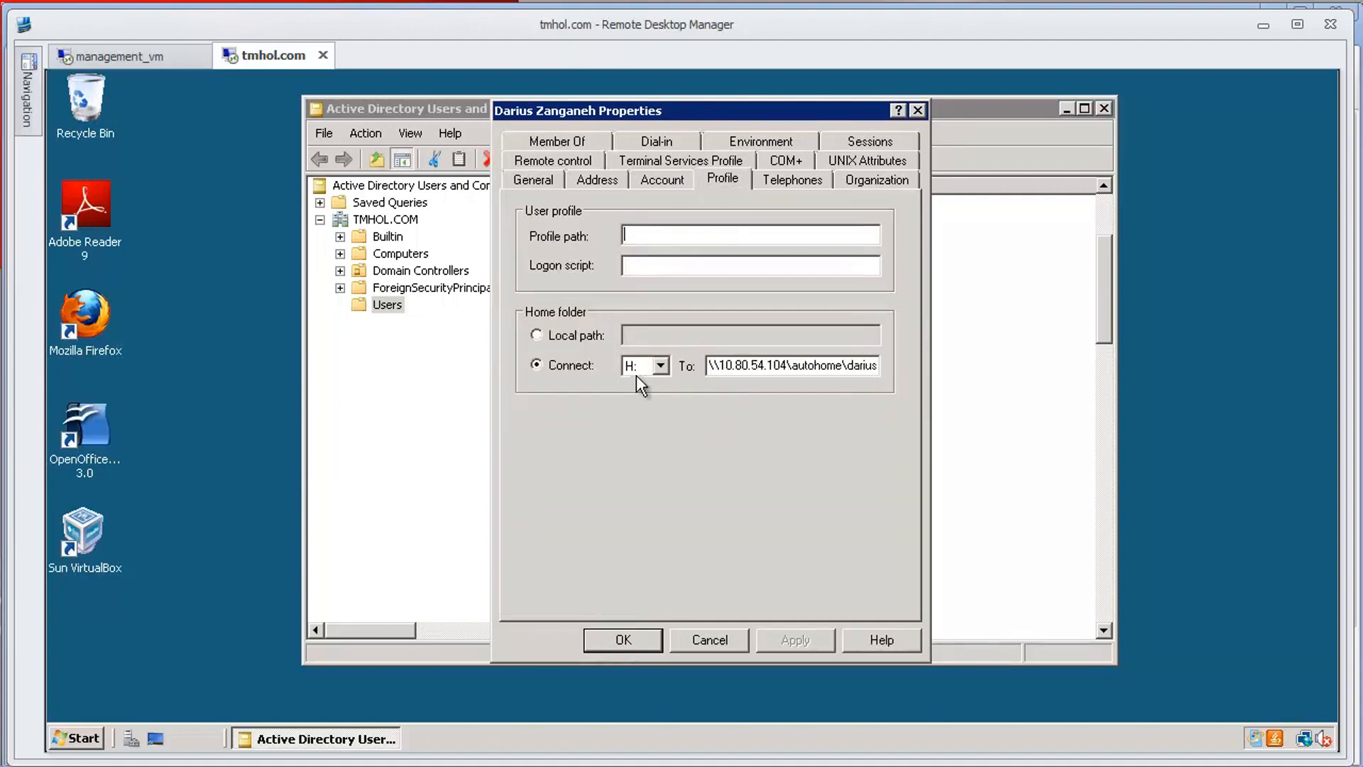
{"action": "left_click_drag", "start_coordinate": [713, 365], "coordinate": [895, 382]}
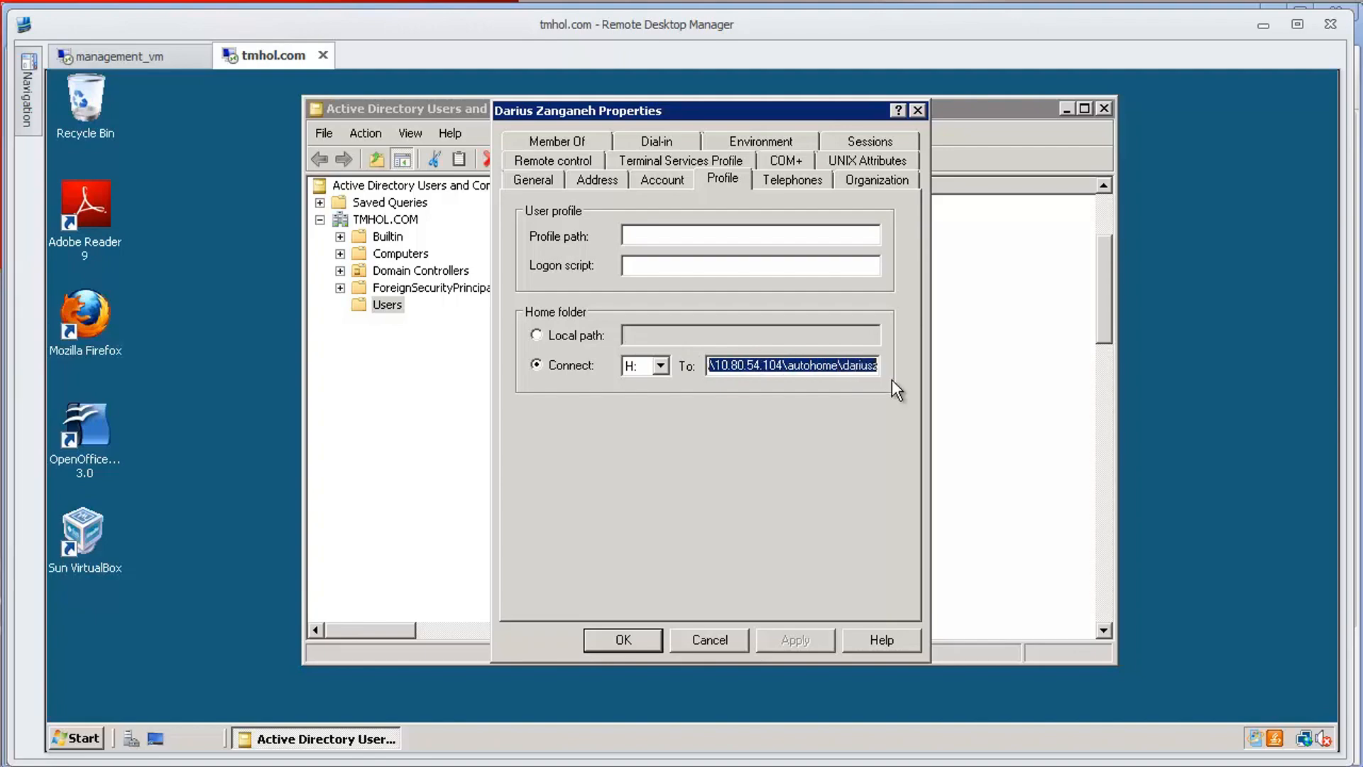
{"action": "left_click", "coordinate": [865, 366]}
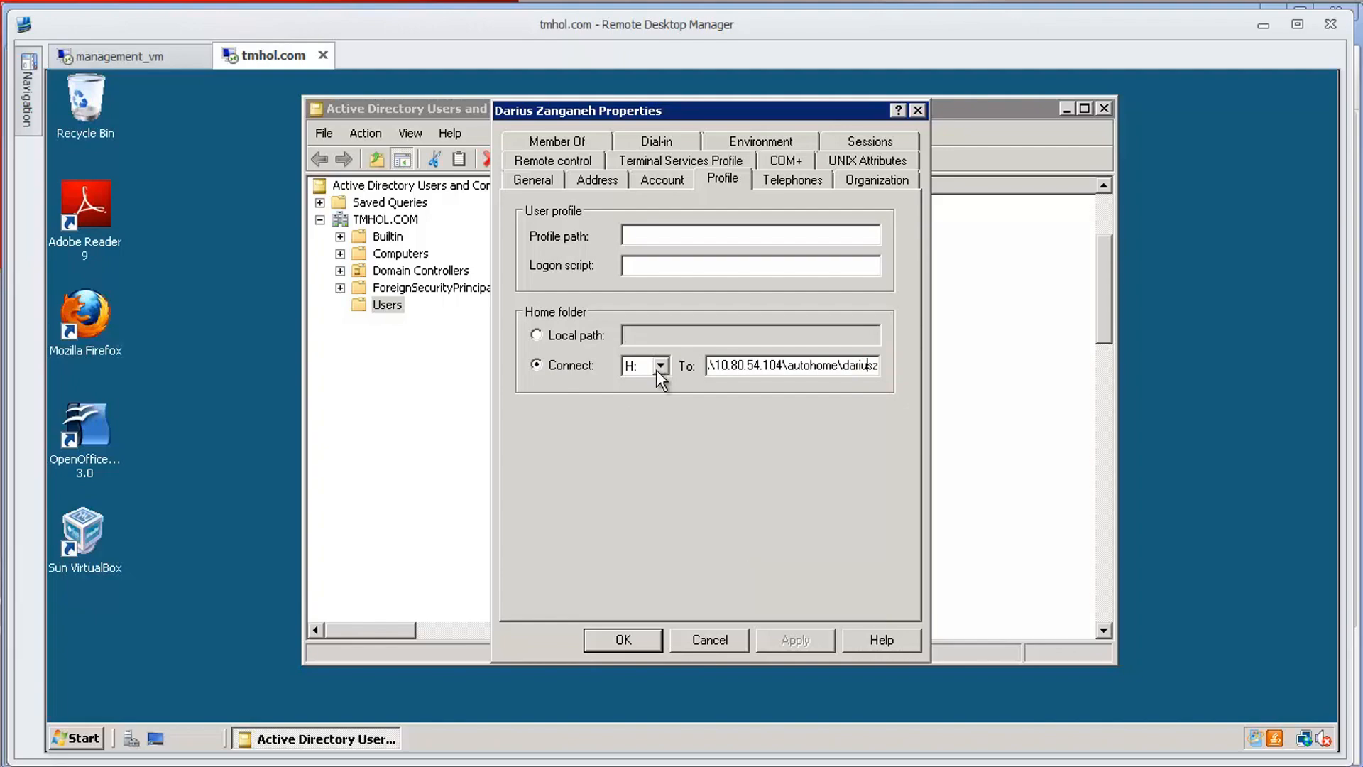
{"action": "left_click", "coordinate": [700, 640]}
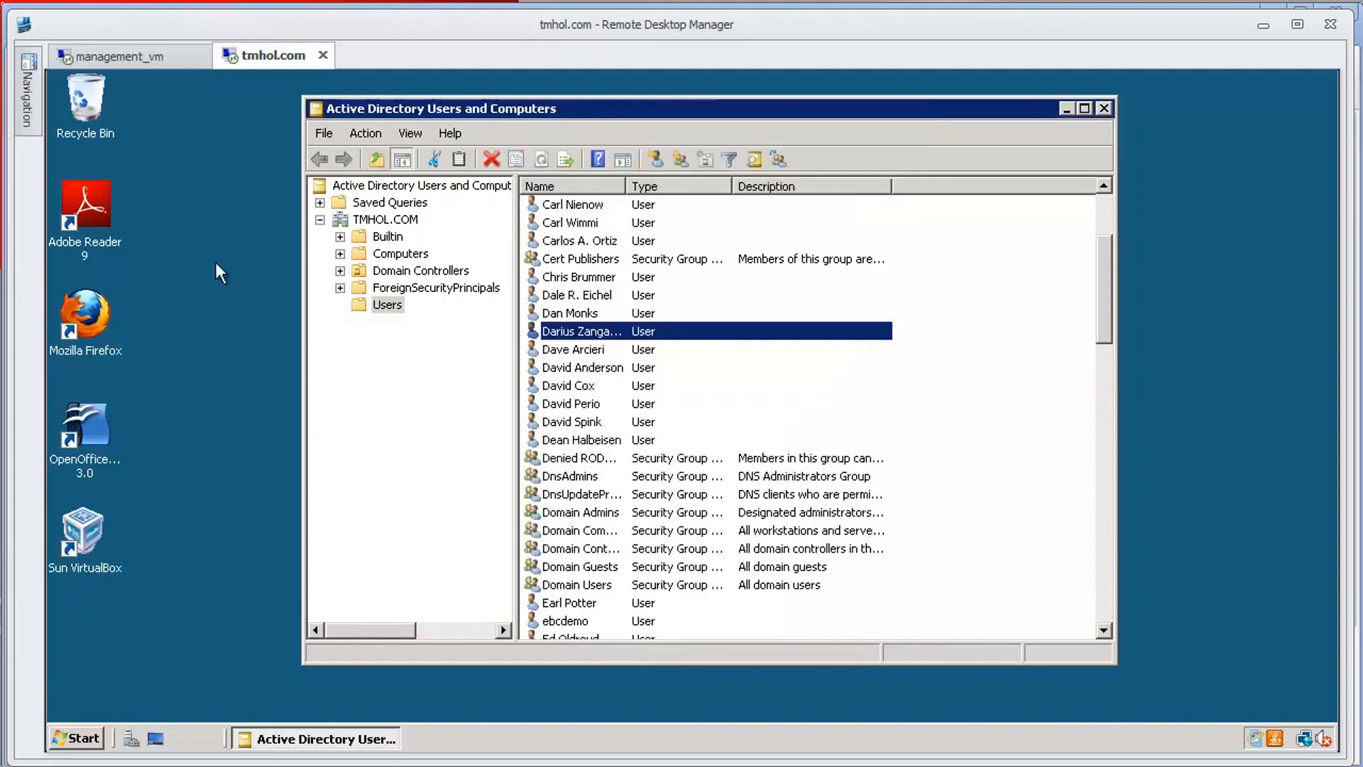
Step: Switch to the management_vm session and open the mapped autohome network drive H:
{"action": "left_click", "coordinate": [140, 66]}
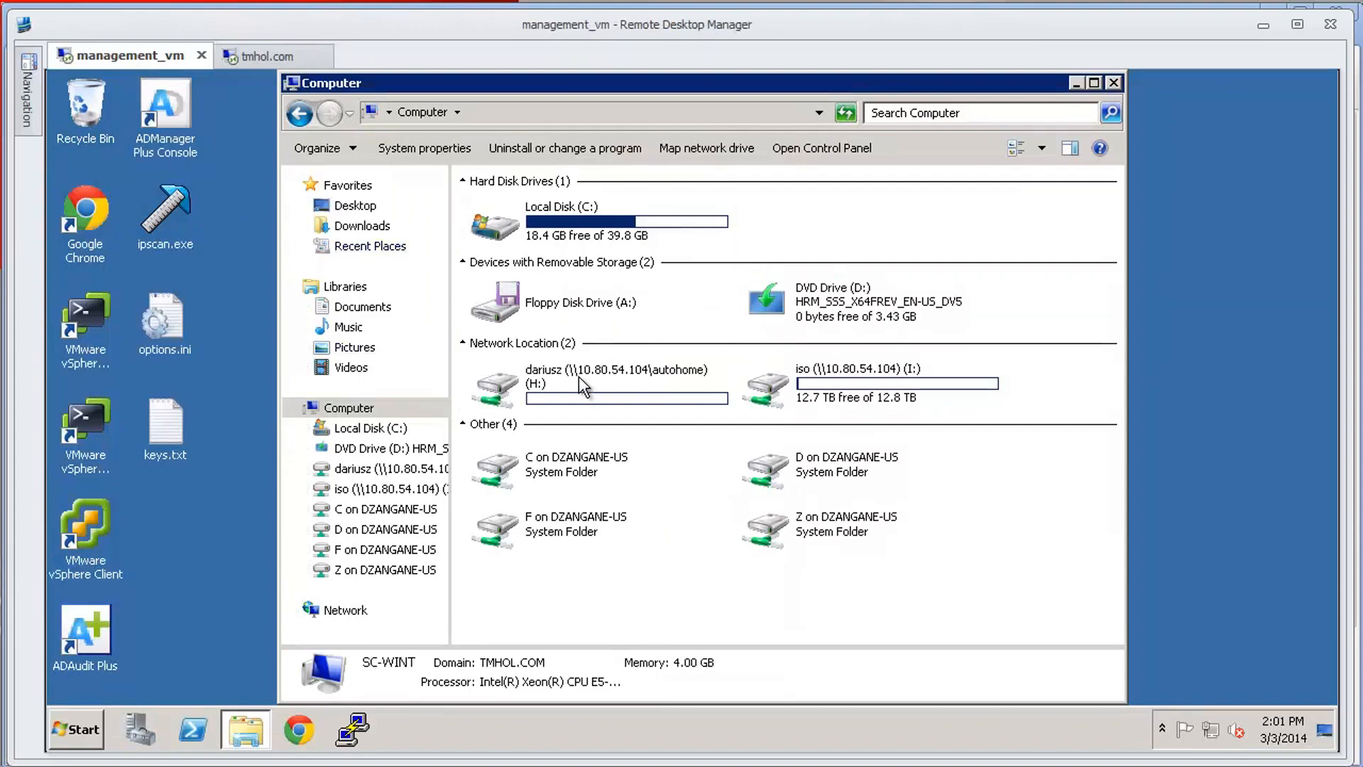
{"action": "mouse_move", "coordinate": [614, 382]}
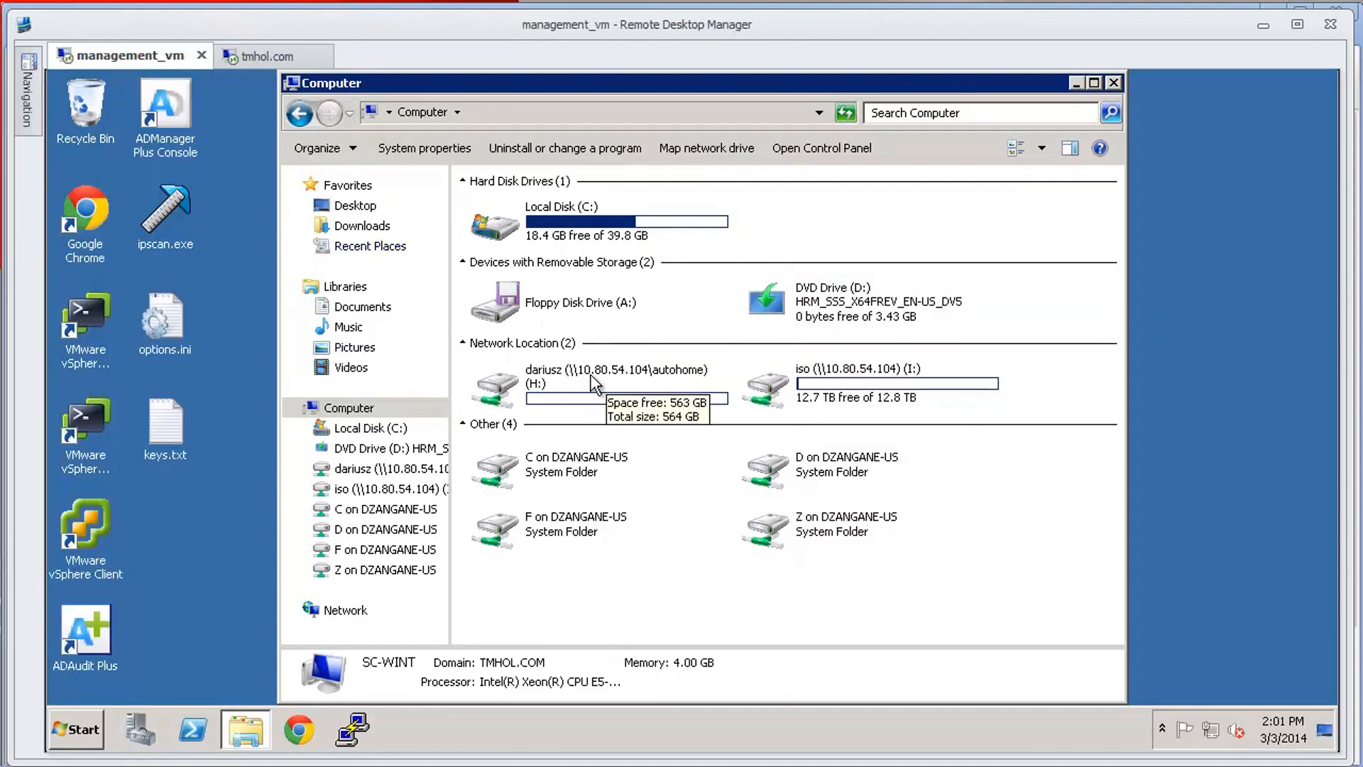
{"action": "left_click", "coordinate": [646, 380]}
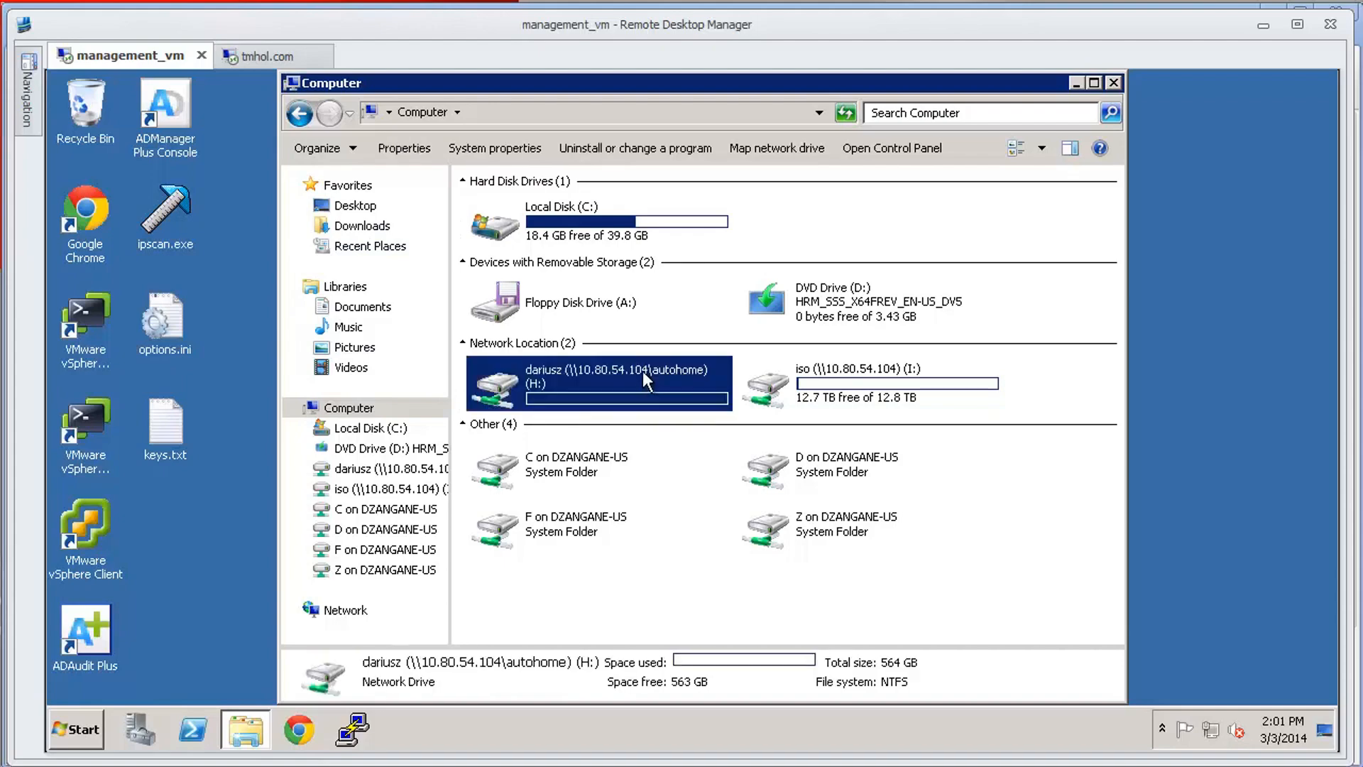
{"action": "double_click", "coordinate": [636, 367]}
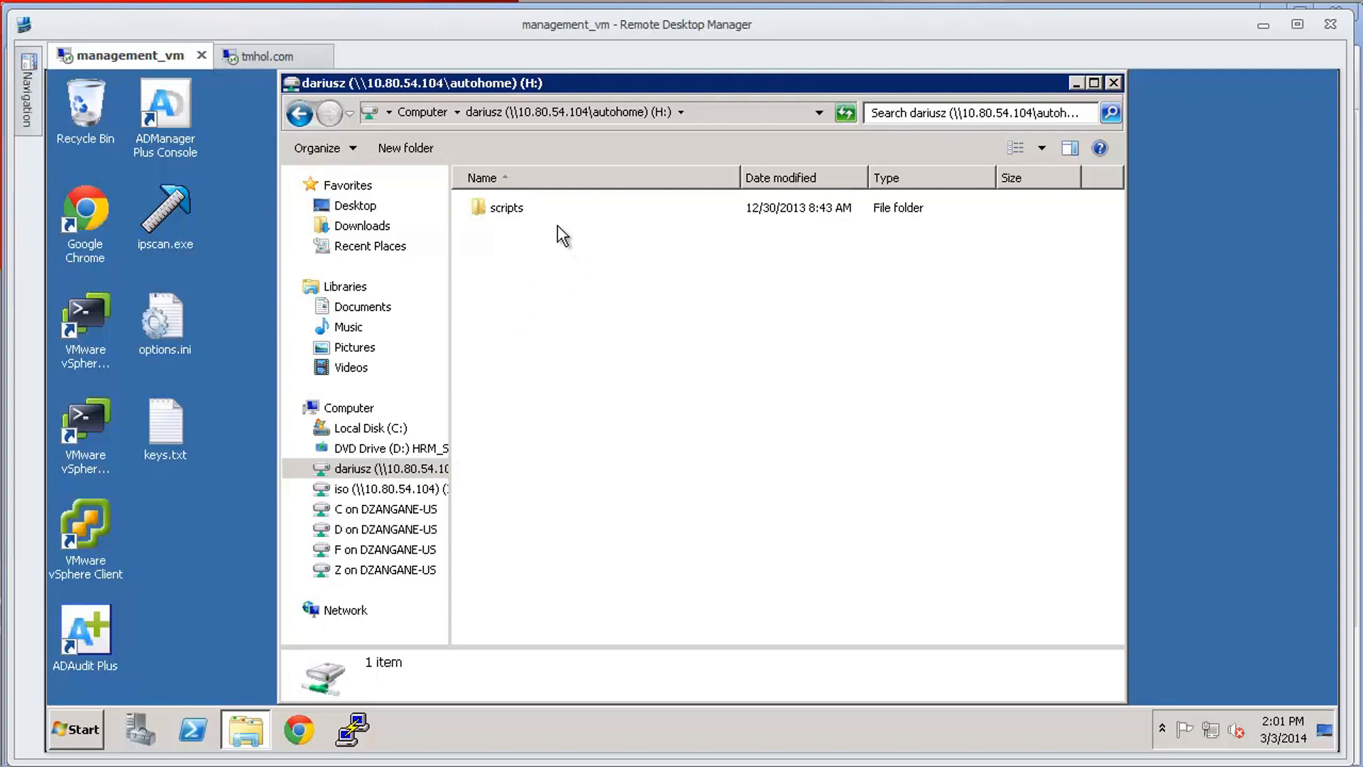
Step: Display the previous versions of the scripts folder and browse the 3/3/2014 2:02 PM version's contents
{"action": "left_click", "coordinate": [501, 210]}
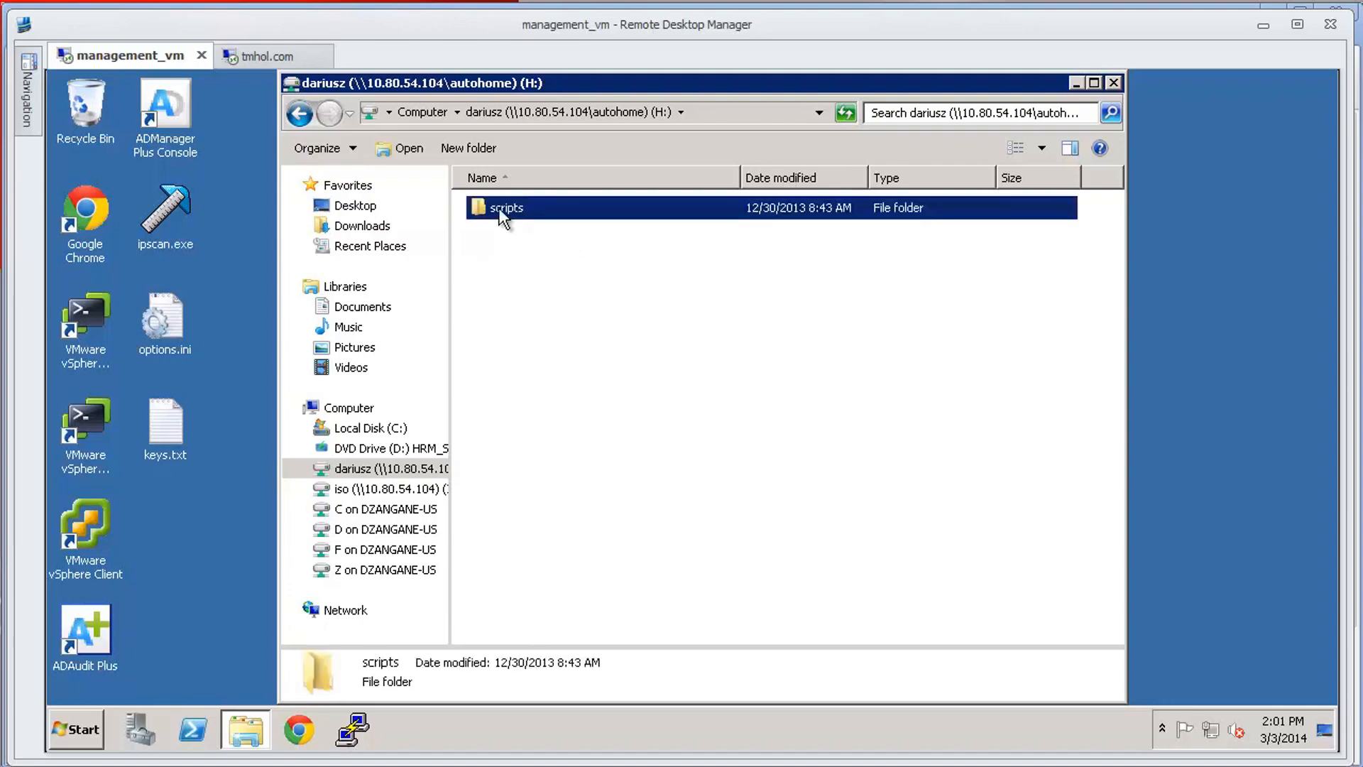
{"action": "right_click", "coordinate": [500, 210]}
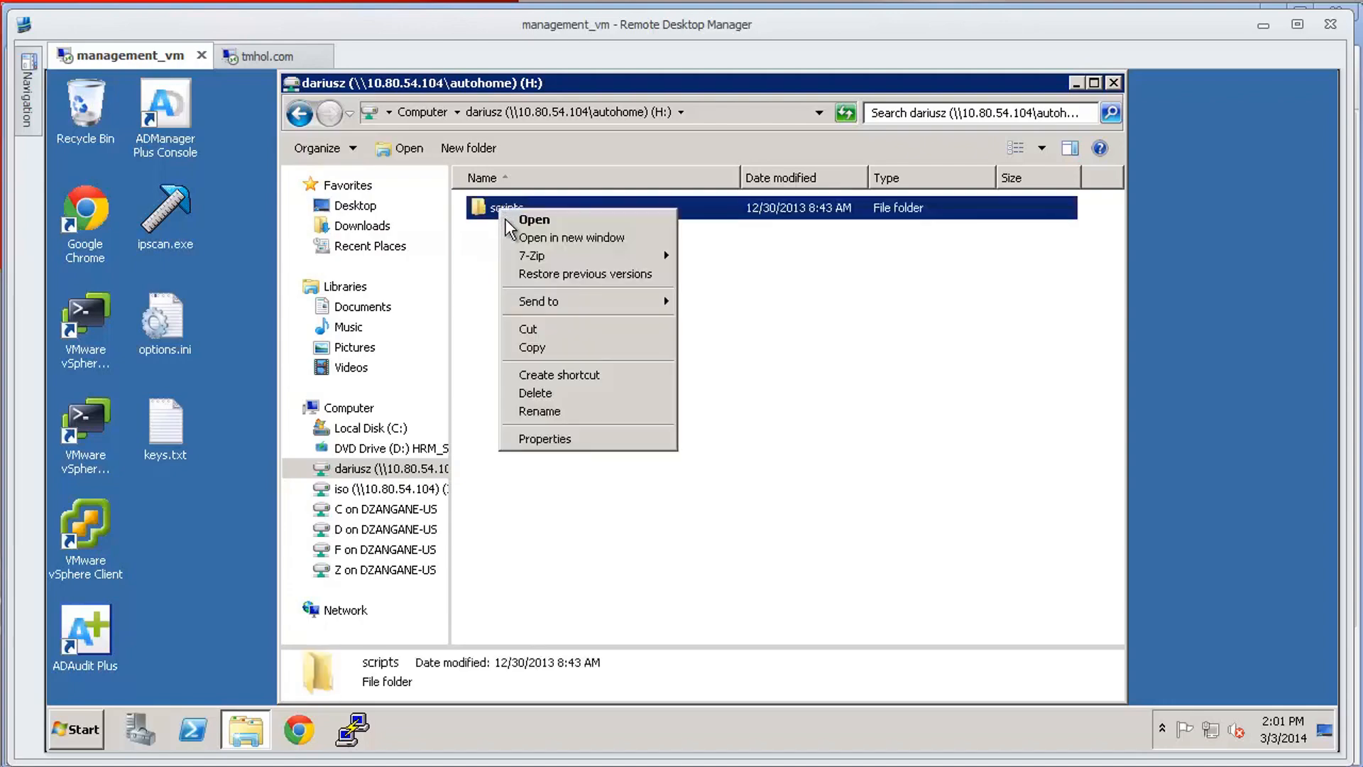
{"action": "left_click", "coordinate": [539, 272]}
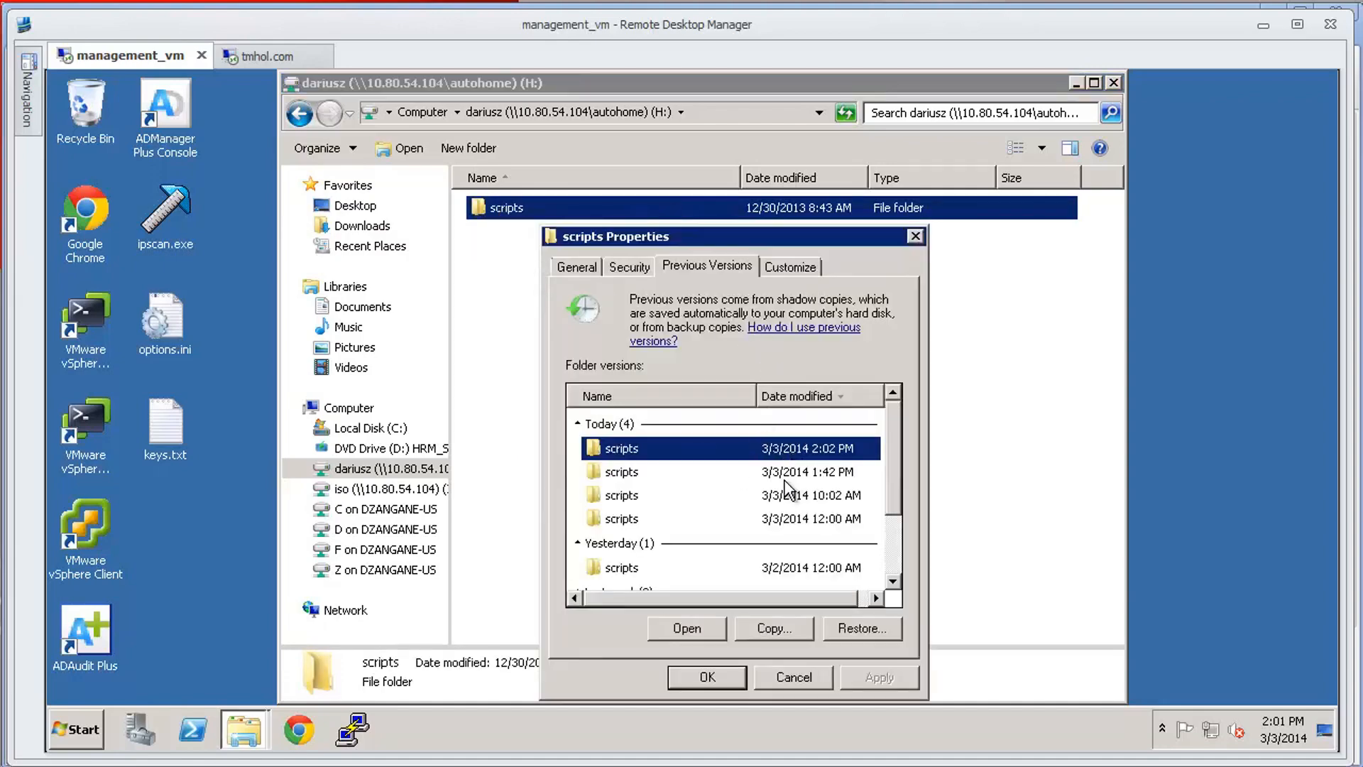
{"action": "double_click", "coordinate": [827, 451]}
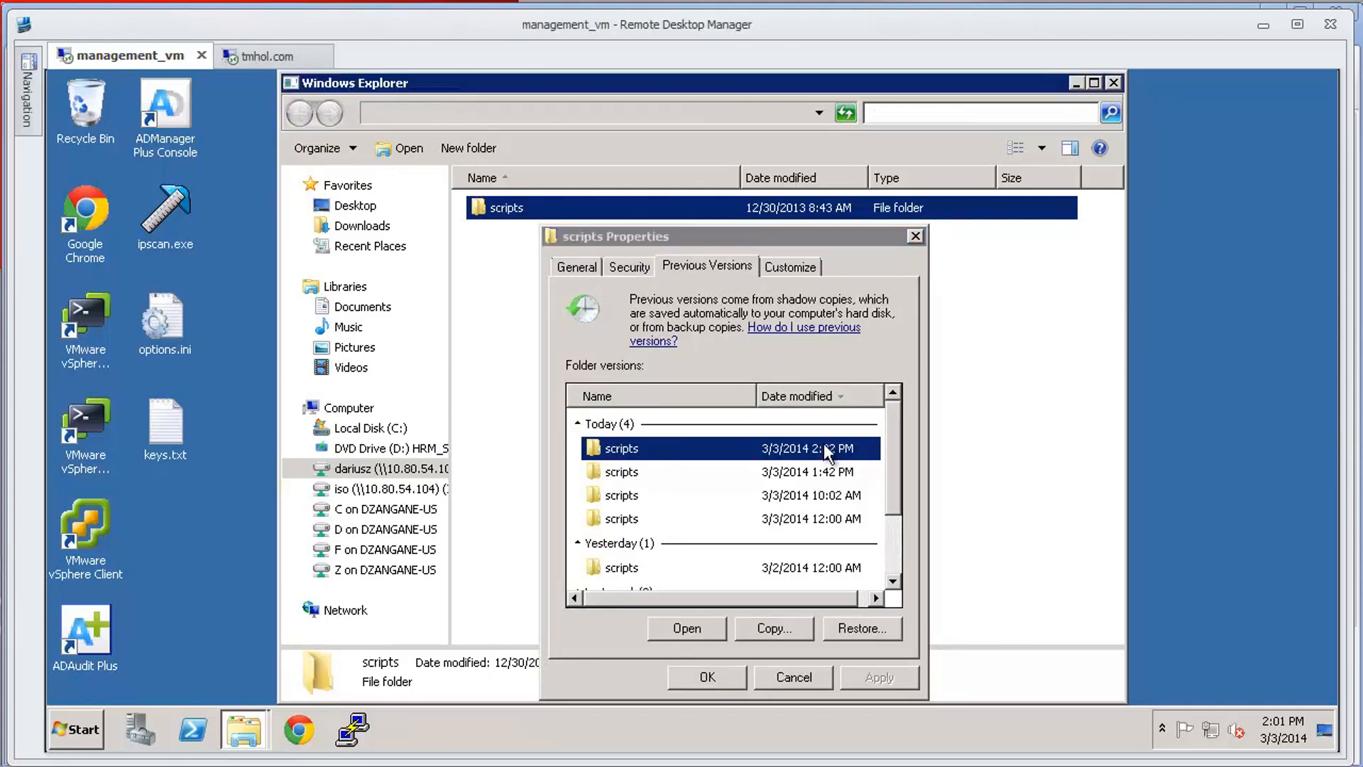
{"action": "mouse_move", "coordinate": [529, 447]}
{"action": "left_mouse_down"}
{"action": "mouse_move", "coordinate": [458, 449]}
{"action": "mouse_move", "coordinate": [228, 373]}
{"action": "mouse_move", "coordinate": [401, 374]}
{"action": "mouse_move", "coordinate": [532, 445]}
{"action": "left_mouse_up"}
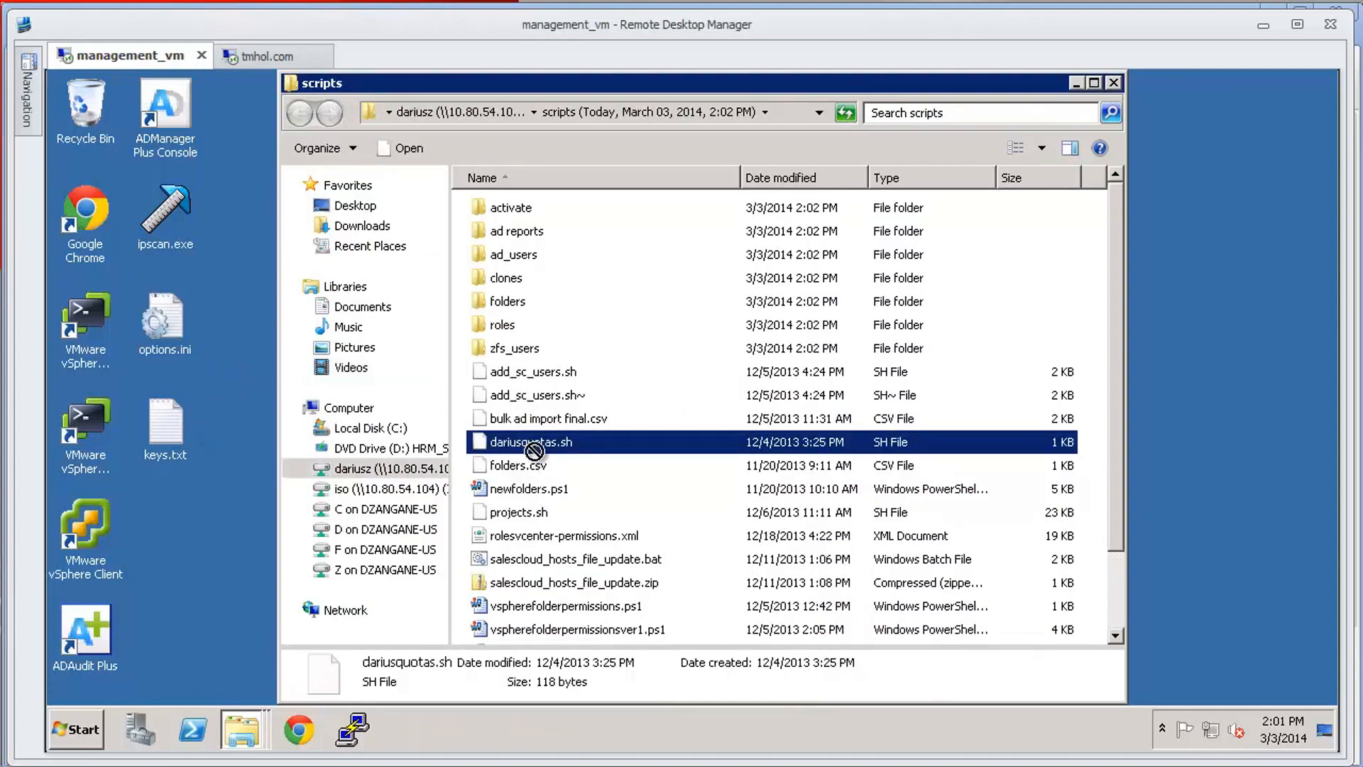
Step: Return from the scripts folder's snapshot version to the live contents of home drive H:
{"action": "left_click", "coordinate": [494, 111]}
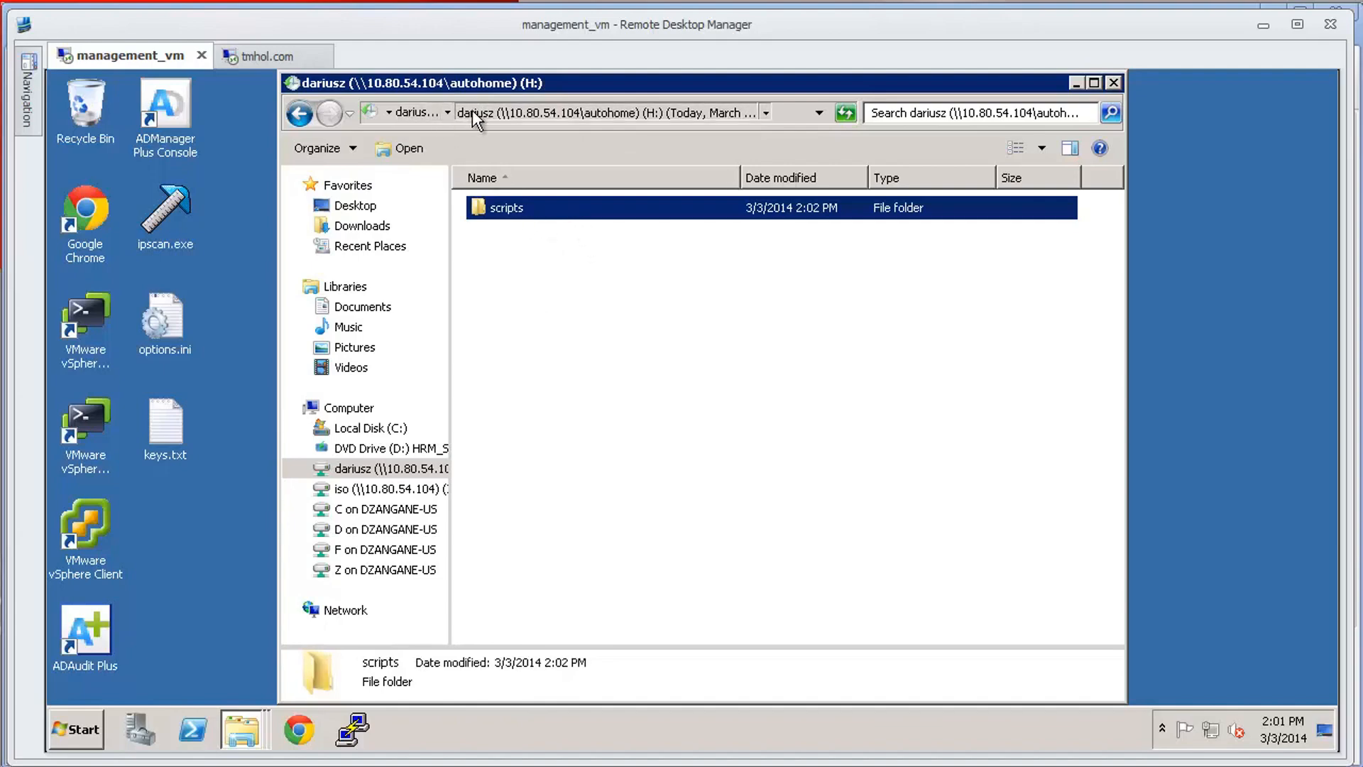
{"action": "left_click", "coordinate": [417, 113]}
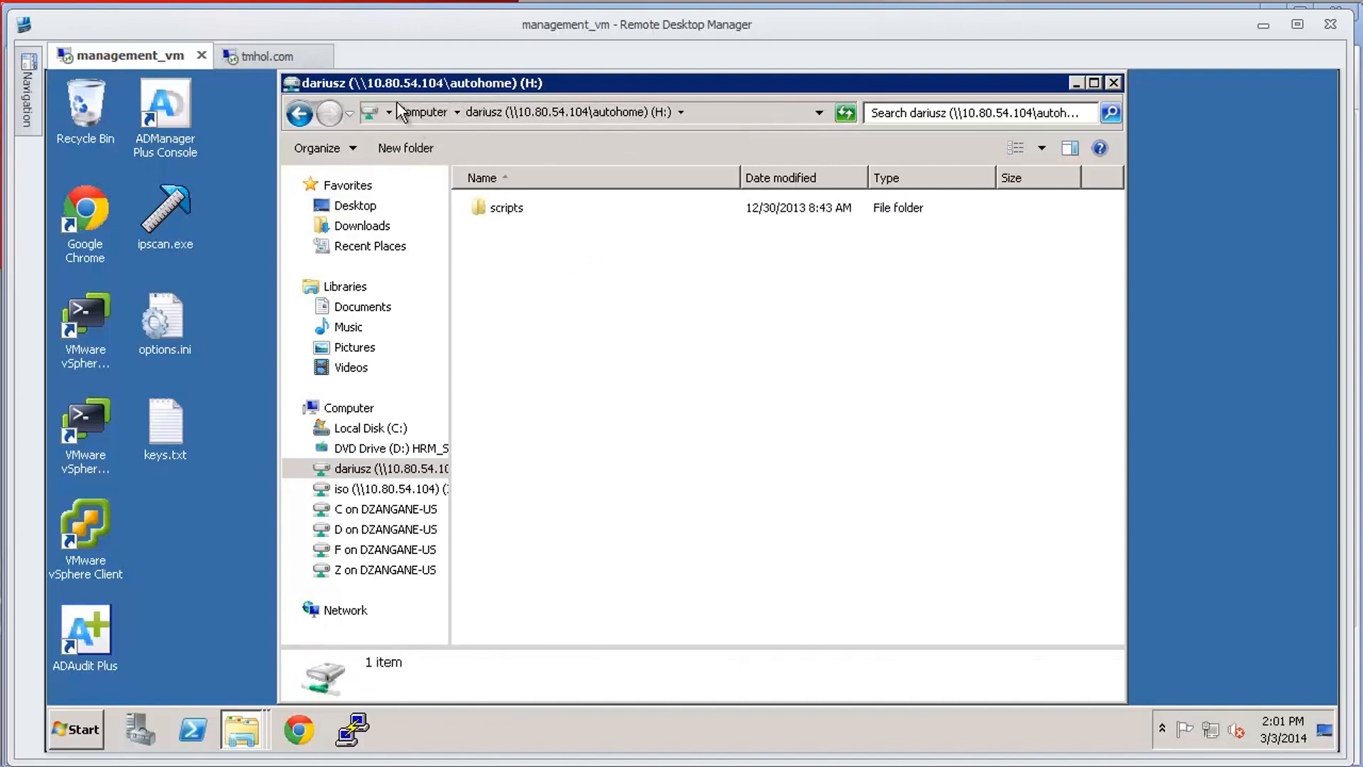
{"action": "left_click", "coordinate": [456, 110]}
{"action": "left_click", "coordinate": [560, 111]}
{"action": "left_click", "coordinate": [412, 112]}
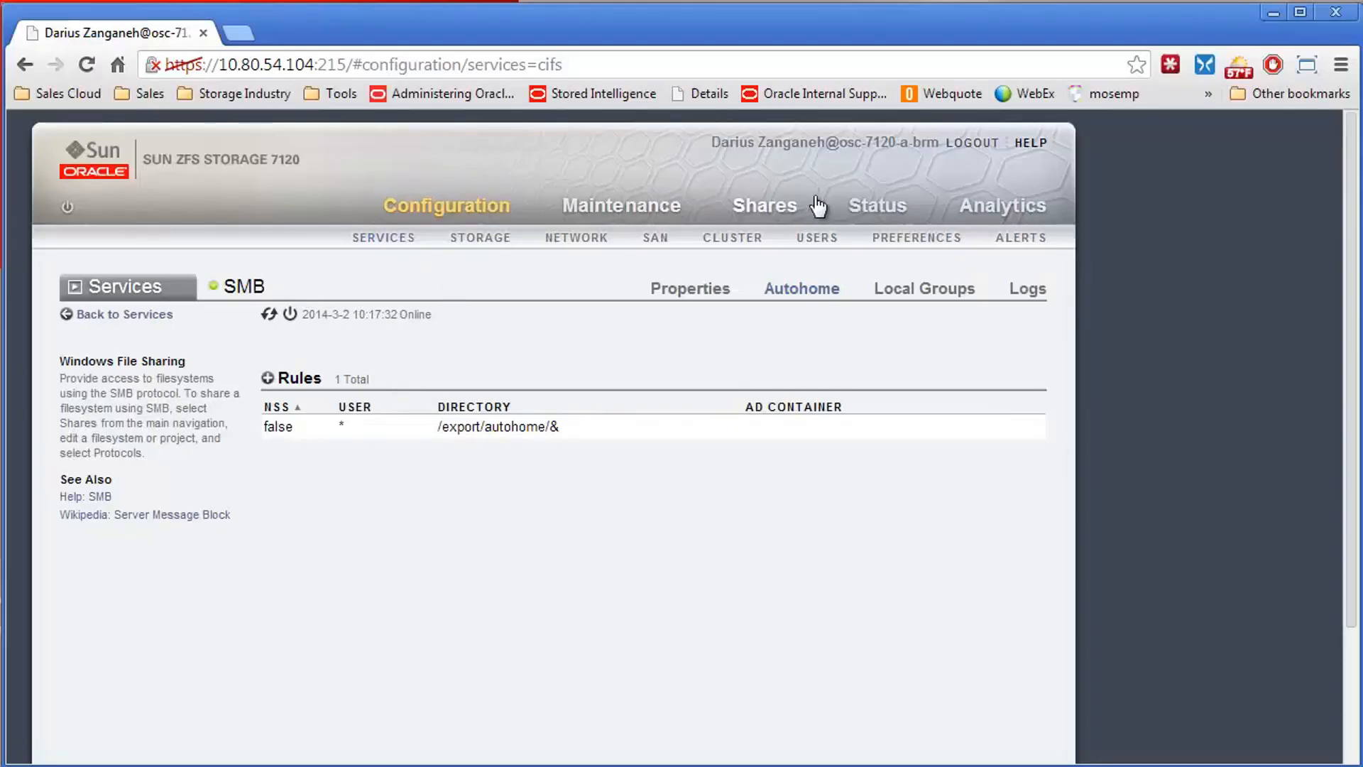
Step: In the storage appliance's web interface, open the autohome filesystem and examine its per-user space usage and quotas, then close the list
{"action": "left_click", "coordinate": [773, 206]}
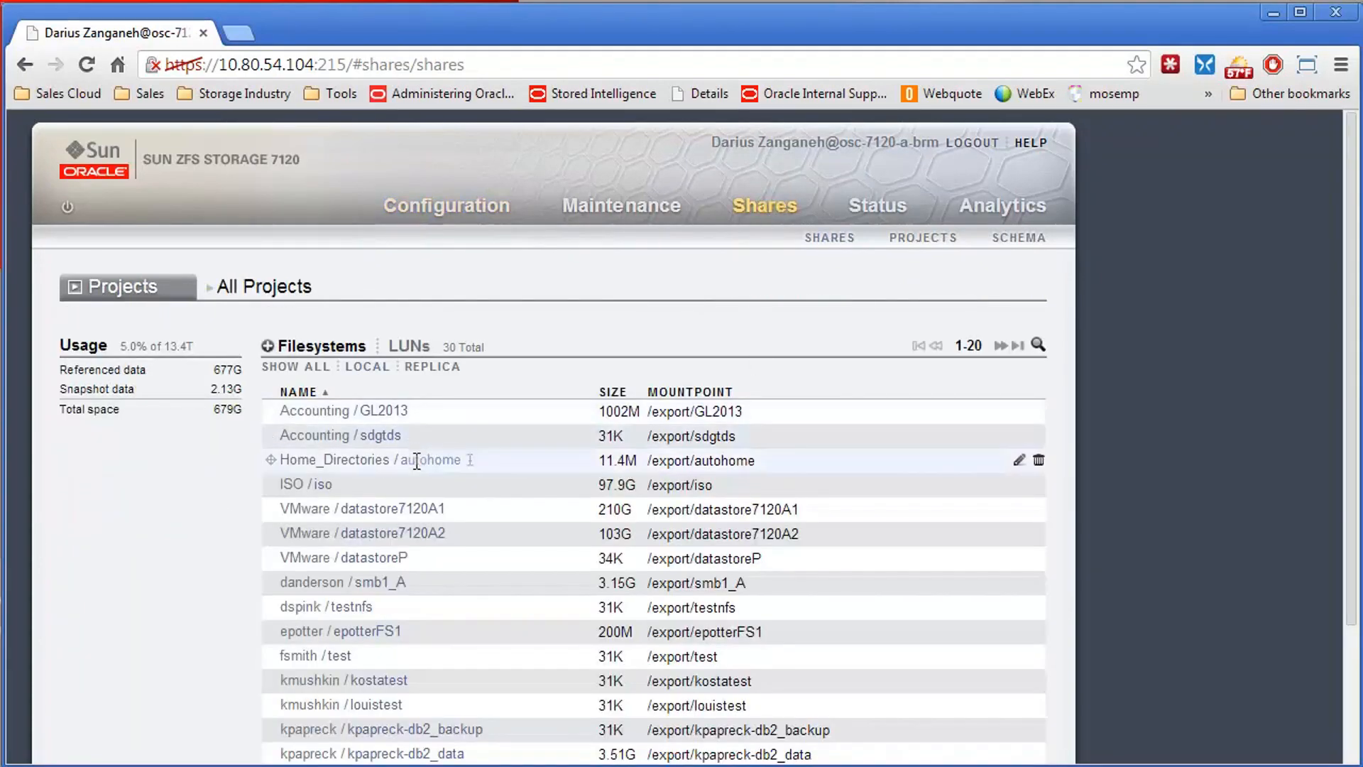
{"action": "left_click", "coordinate": [416, 459]}
{"action": "left_click", "coordinate": [415, 460]}
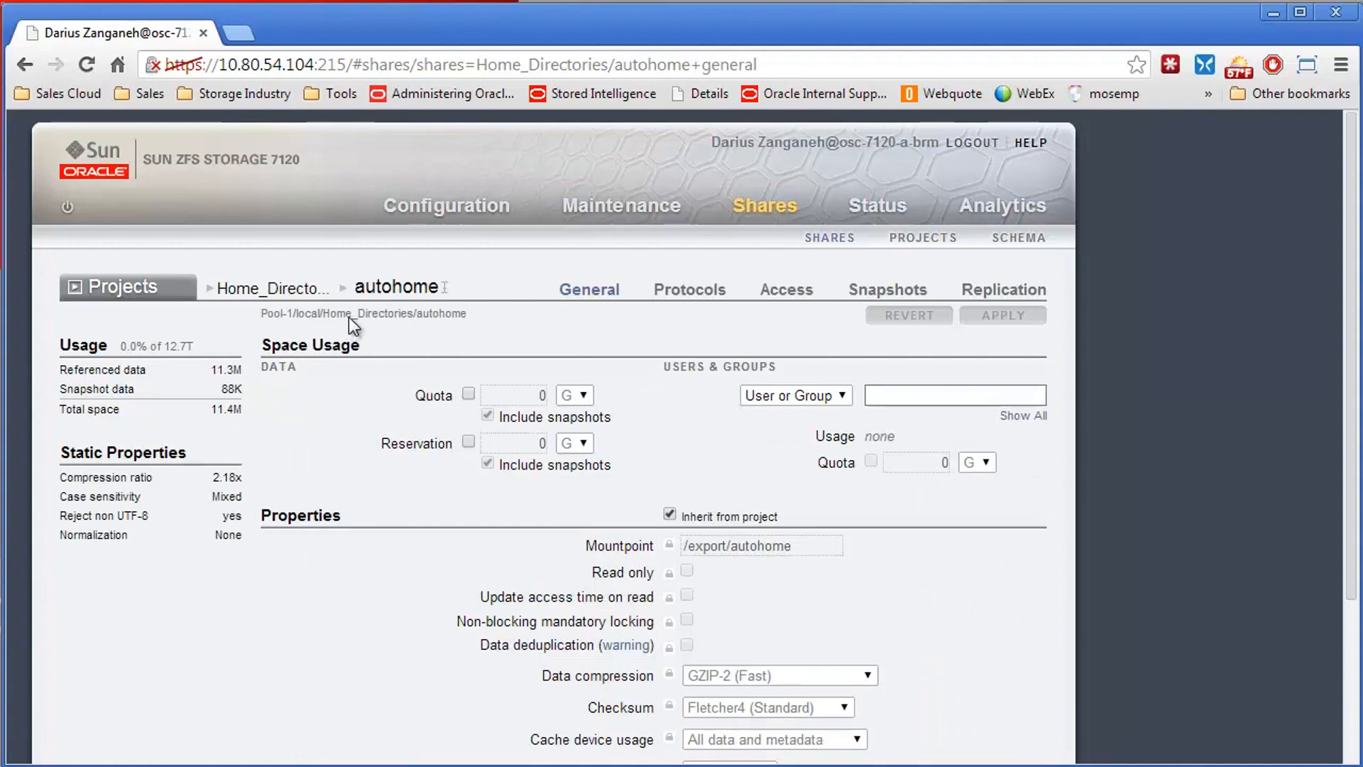
{"action": "left_click", "coordinate": [1016, 415]}
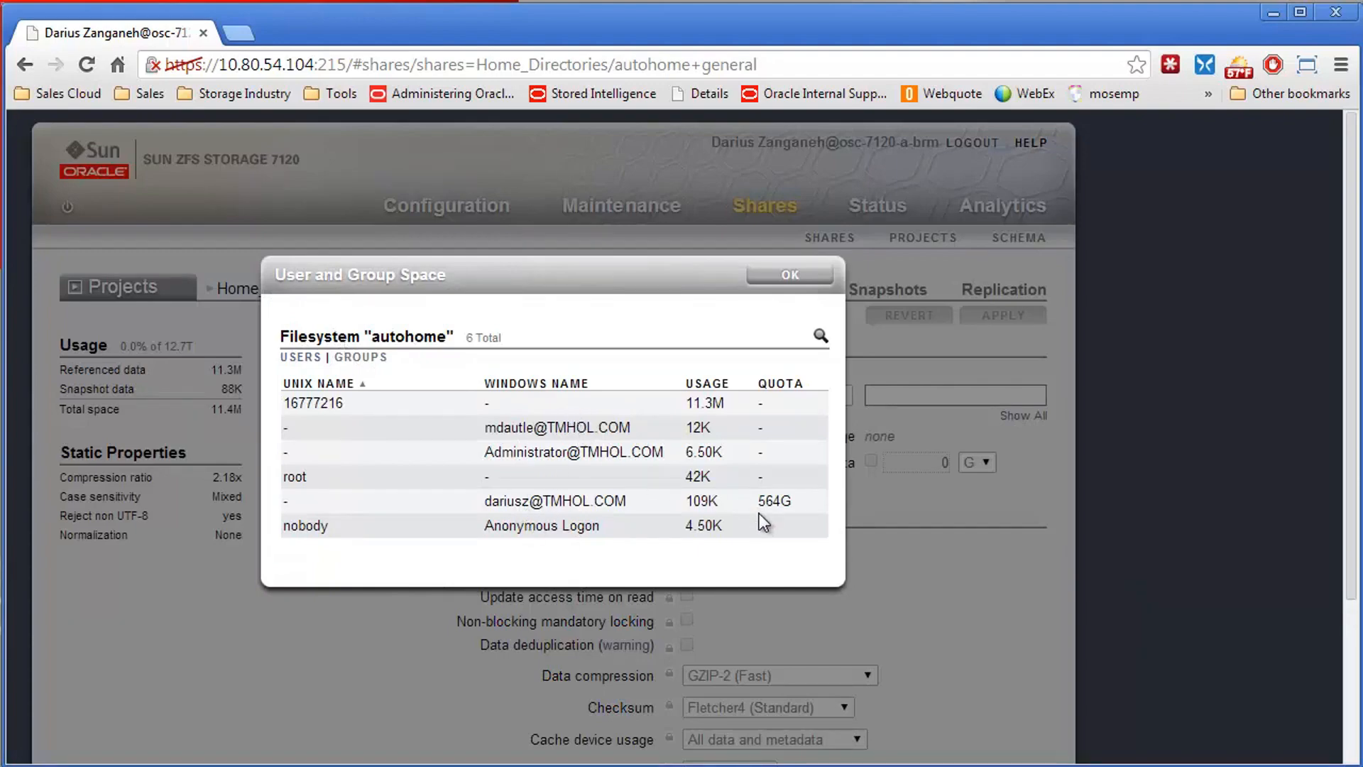
{"action": "left_click_drag", "start_coordinate": [489, 502], "coordinate": [810, 508]}
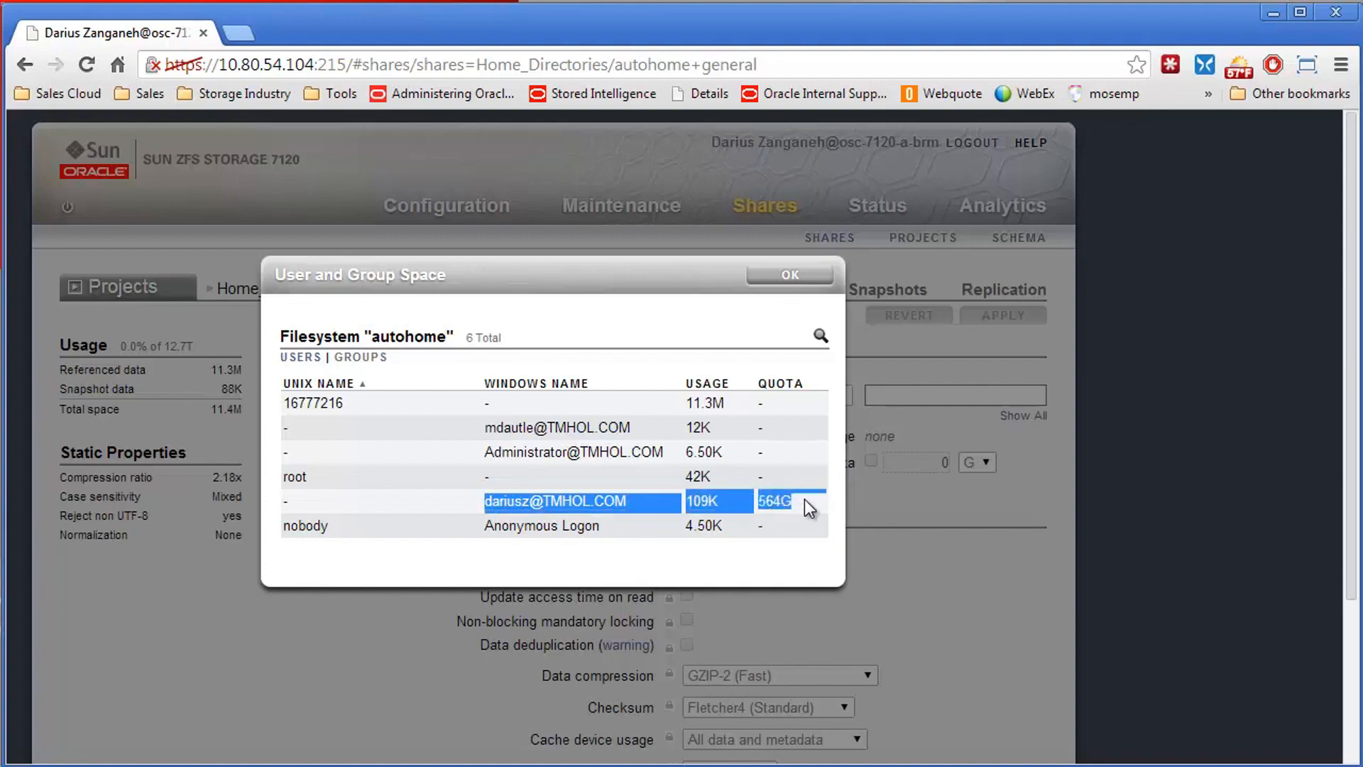
{"action": "left_click", "coordinate": [790, 275]}
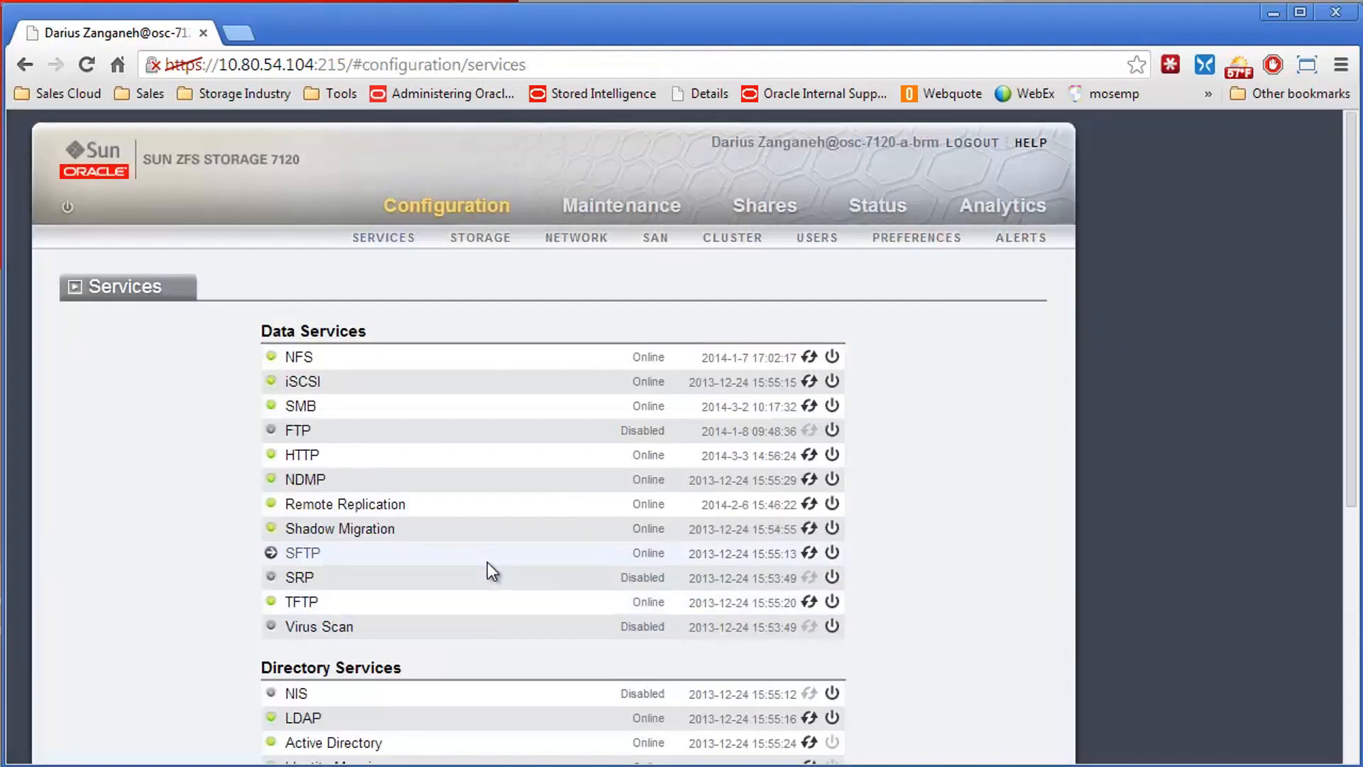
Step: Open the LDAP service and examine the user attribute mappings in its schema definition, cancelling without changes
{"action": "scroll", "coordinate": [369, 603], "scroll_direction": "down", "scroll_amount": 3}
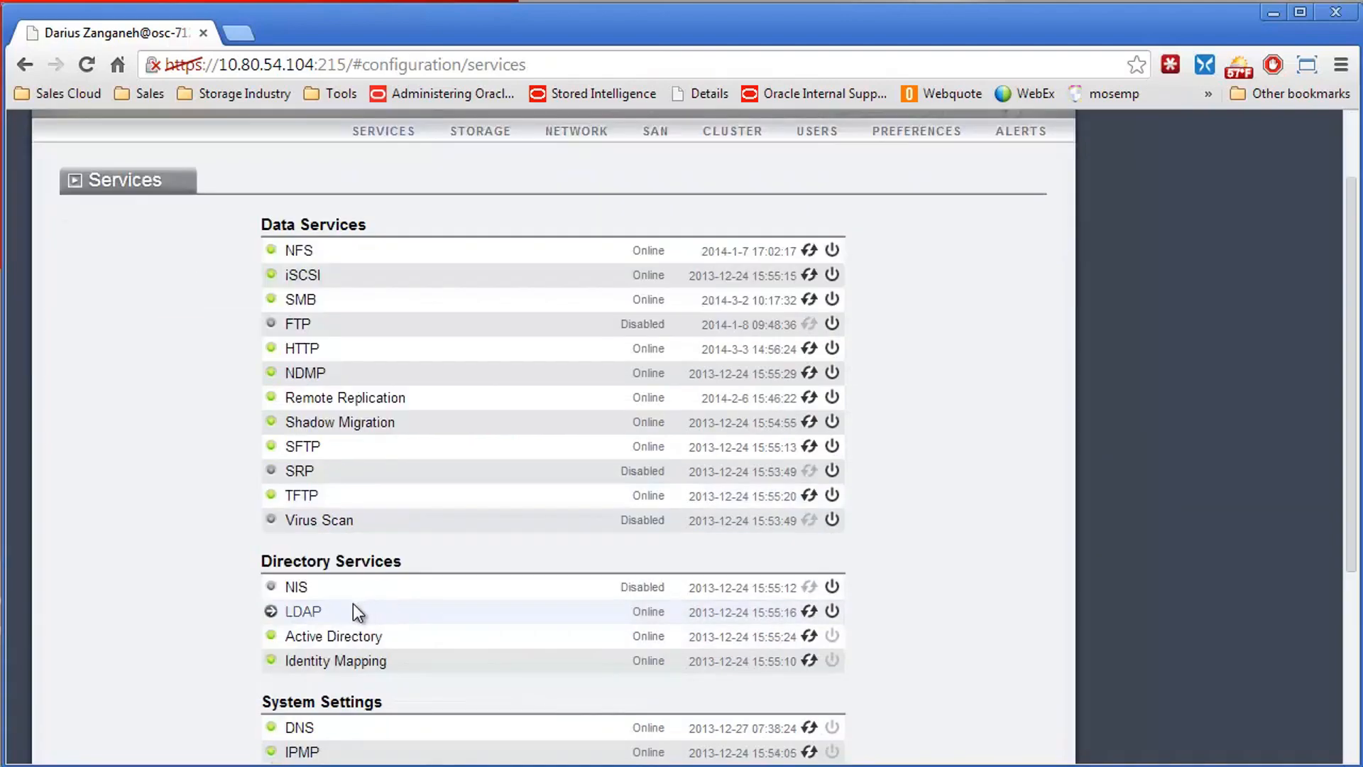
{"action": "left_click", "coordinate": [313, 612]}
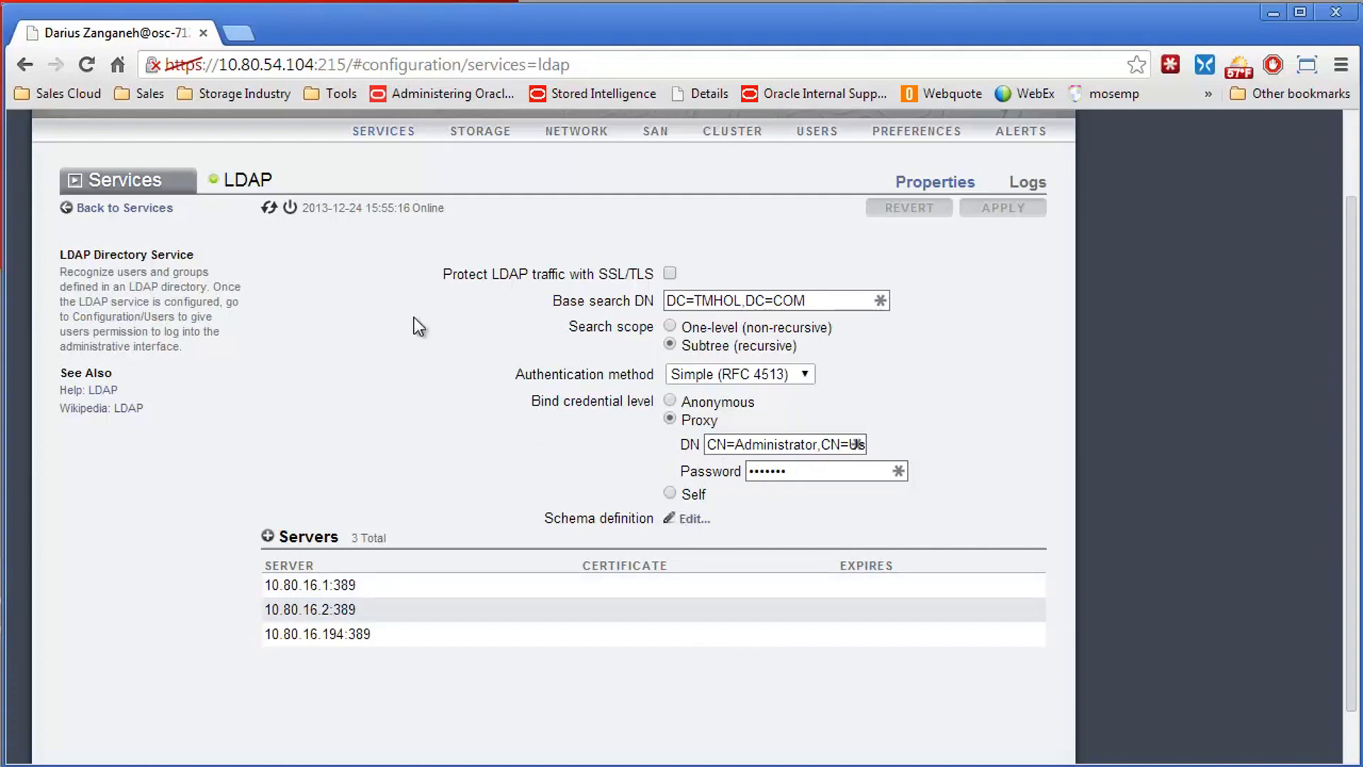
{"action": "left_click", "coordinate": [687, 523]}
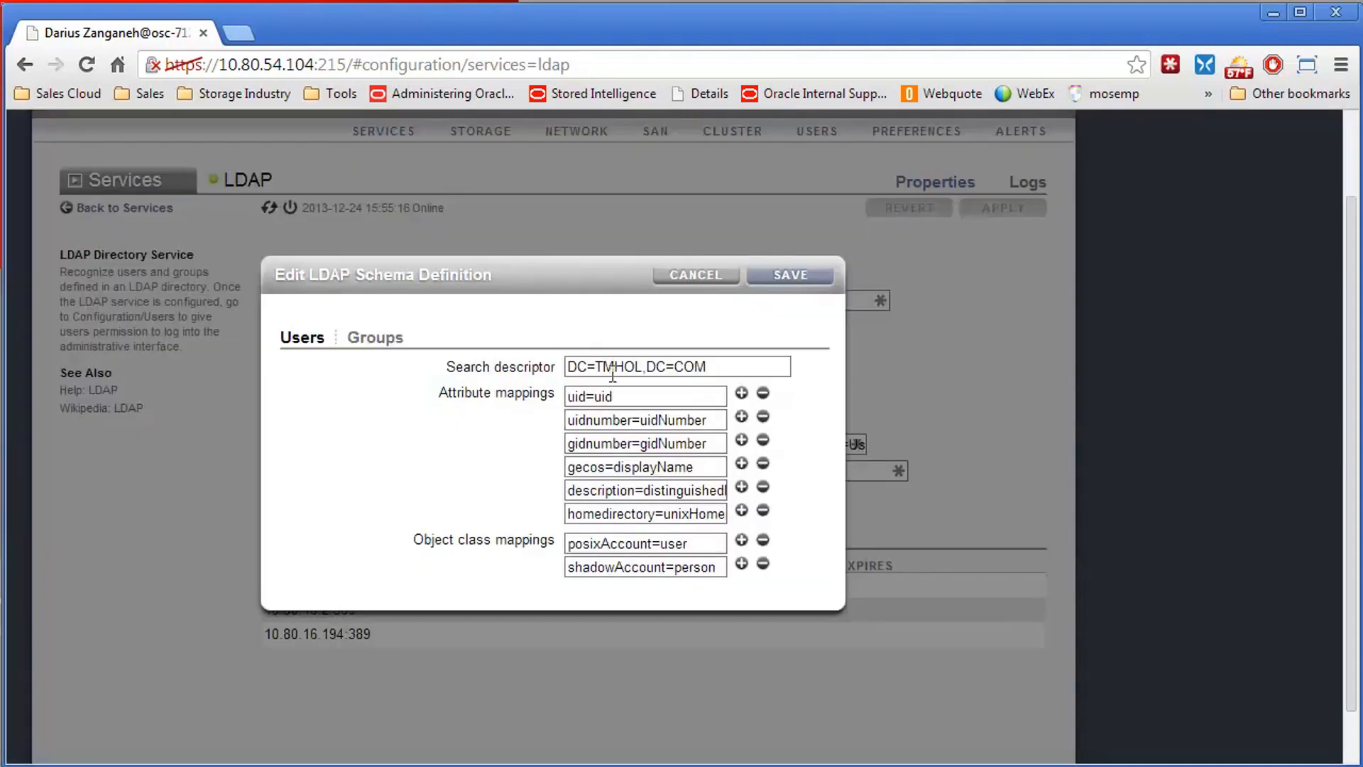
{"action": "left_click", "coordinate": [605, 425]}
{"action": "left_click_drag", "start_coordinate": [609, 435], "coordinate": [694, 284]}
{"action": "left_click", "coordinate": [694, 276]}
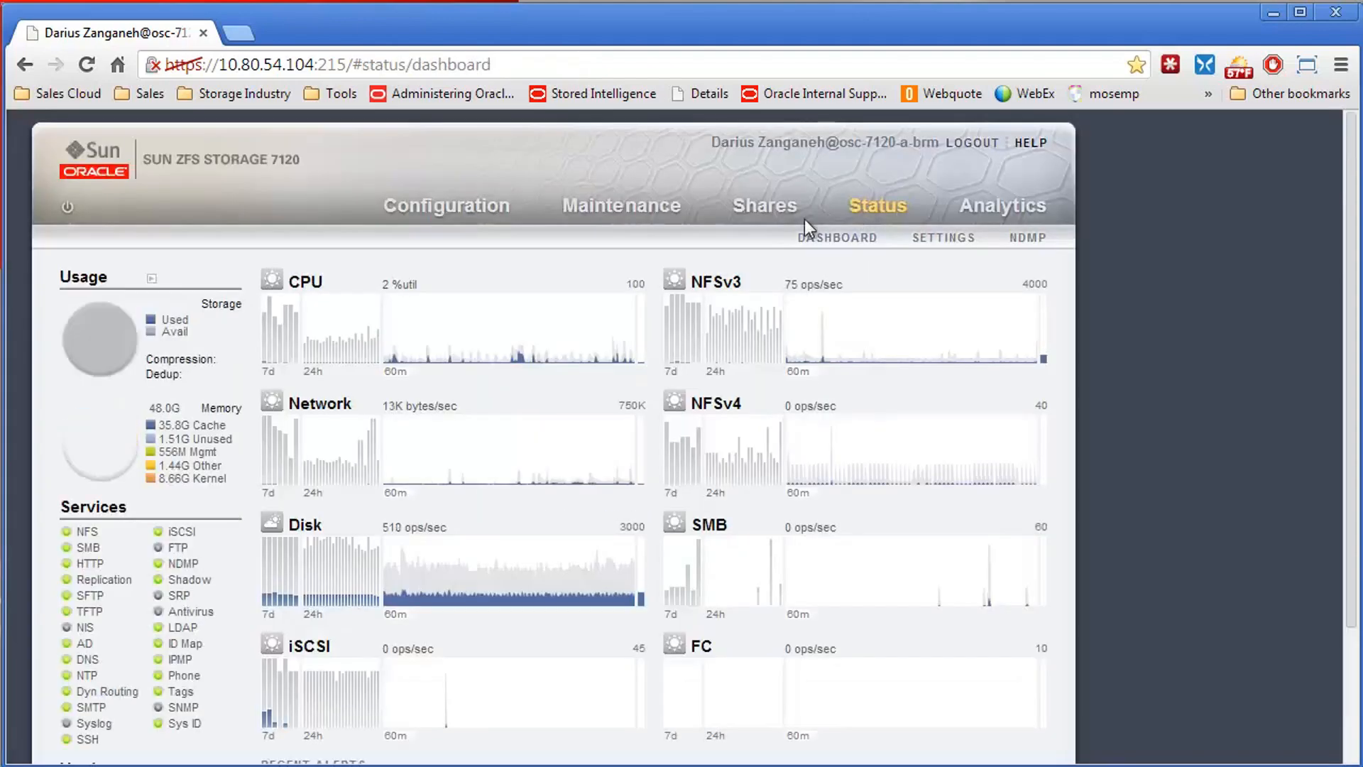
Step: Examine the network activity graph on the status dashboard
{"action": "mouse_move", "coordinate": [388, 449]}
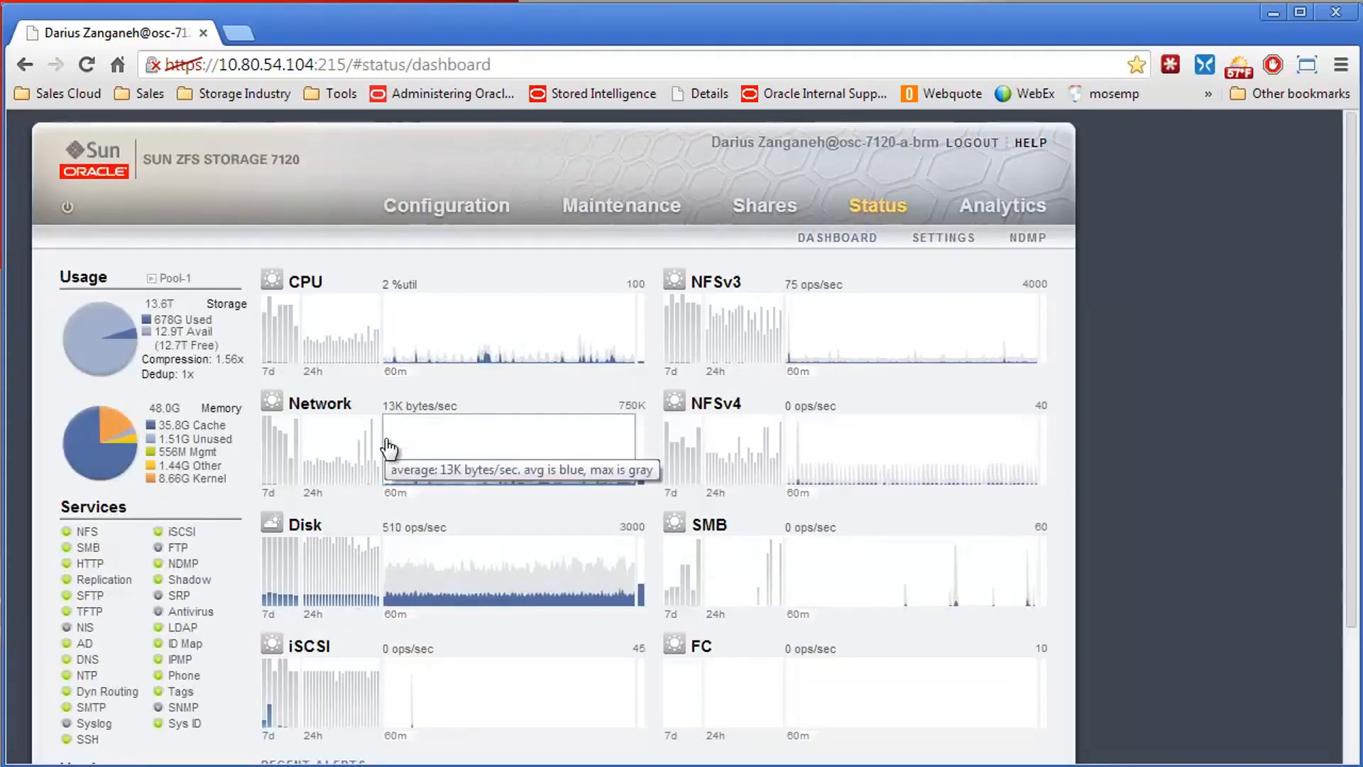